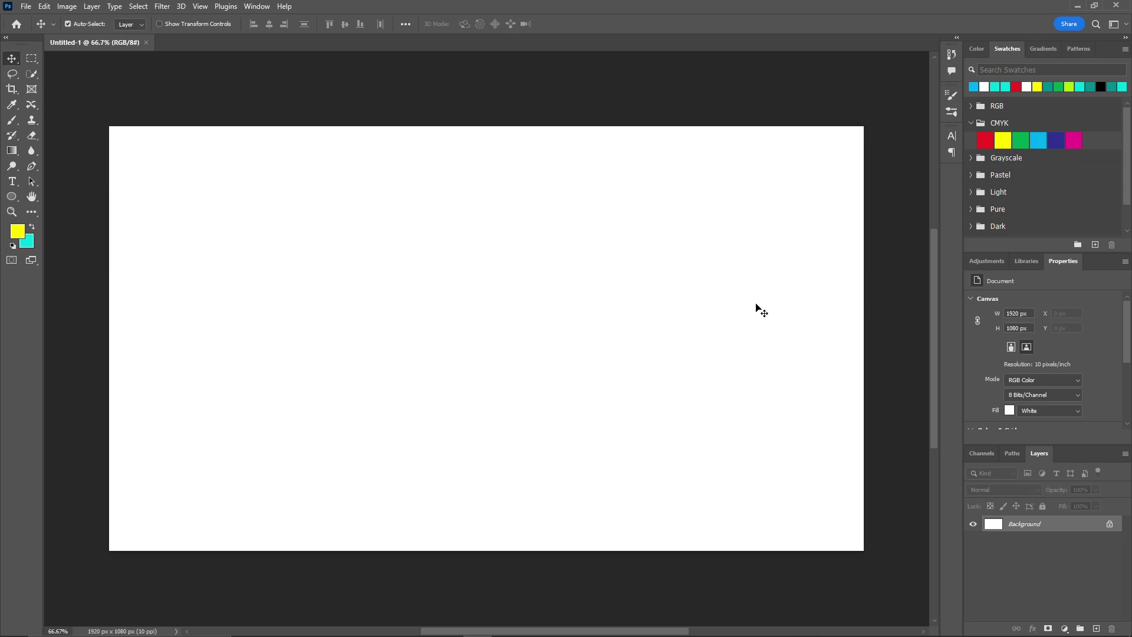
Step: Drag the three downloaded Unsplash JPGs from Downloads into Photoshop so each opens as a document
key(alt+Tab)
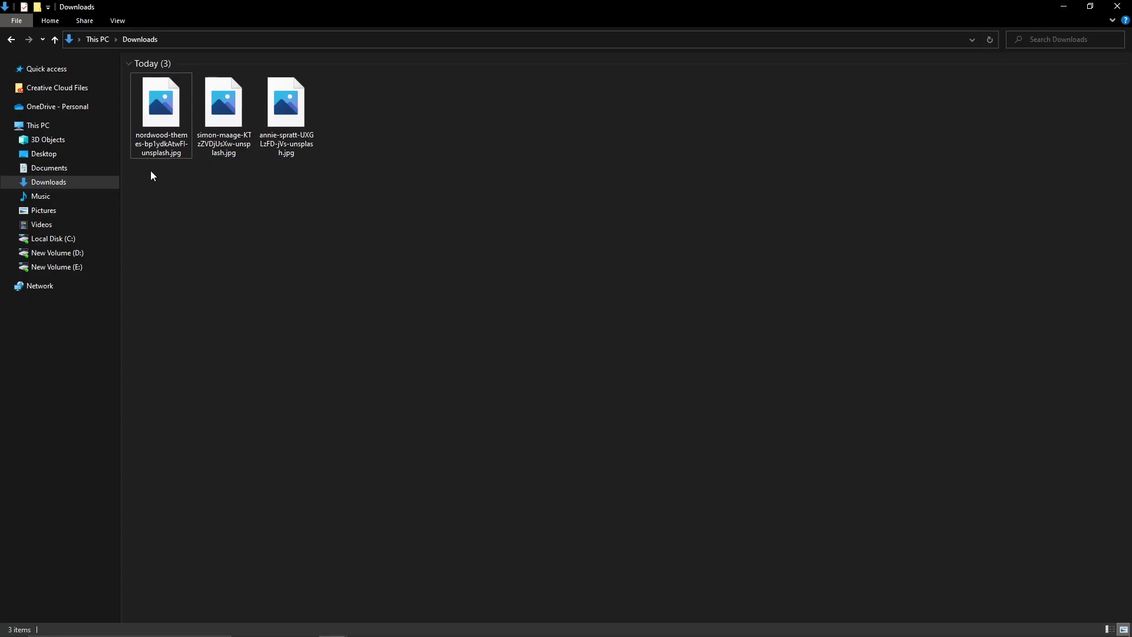
drag(151, 175, 271, 37)
key(alt+Tab)
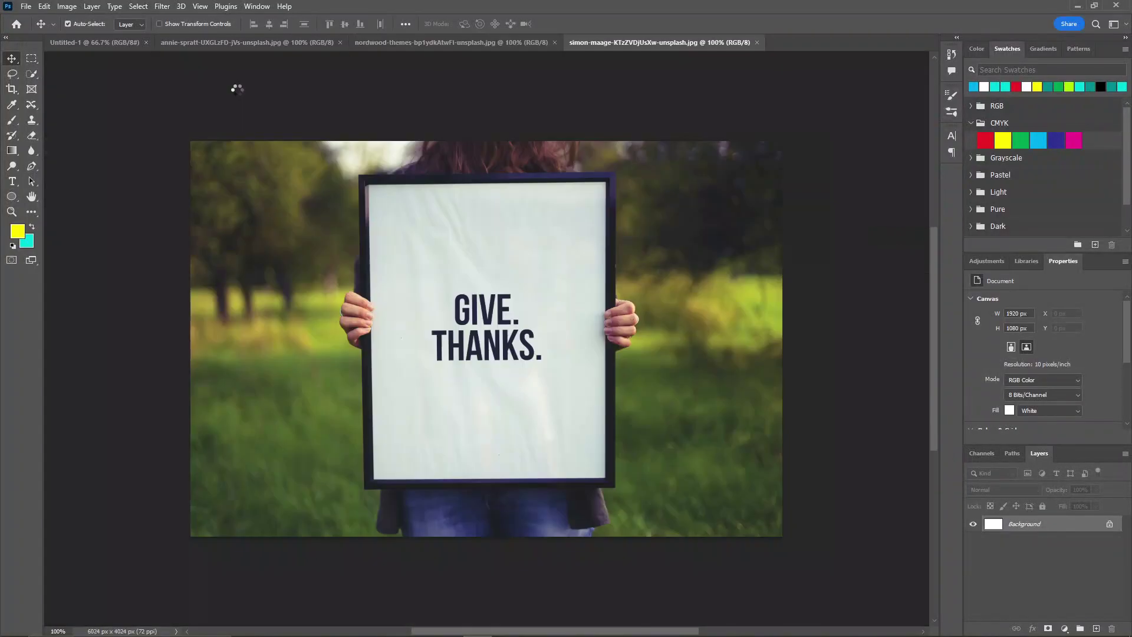
Step: Go to the pink card and flowers photo and duplicate its Background layer as Background copy
click(448, 42)
click(620, 40)
click(330, 41)
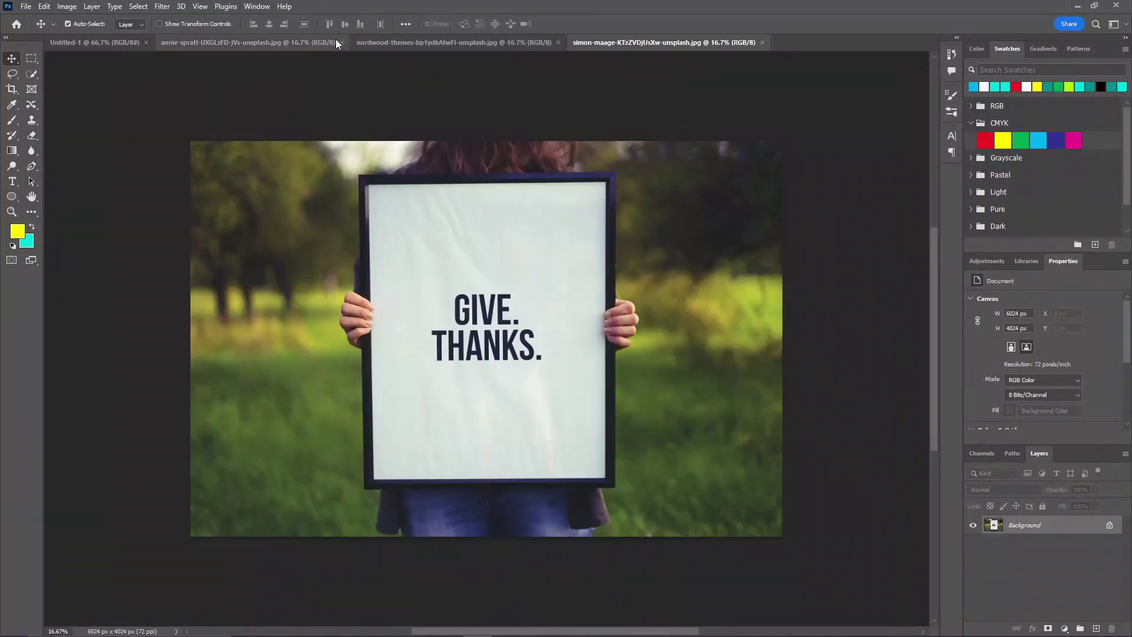
click(415, 43)
click(285, 44)
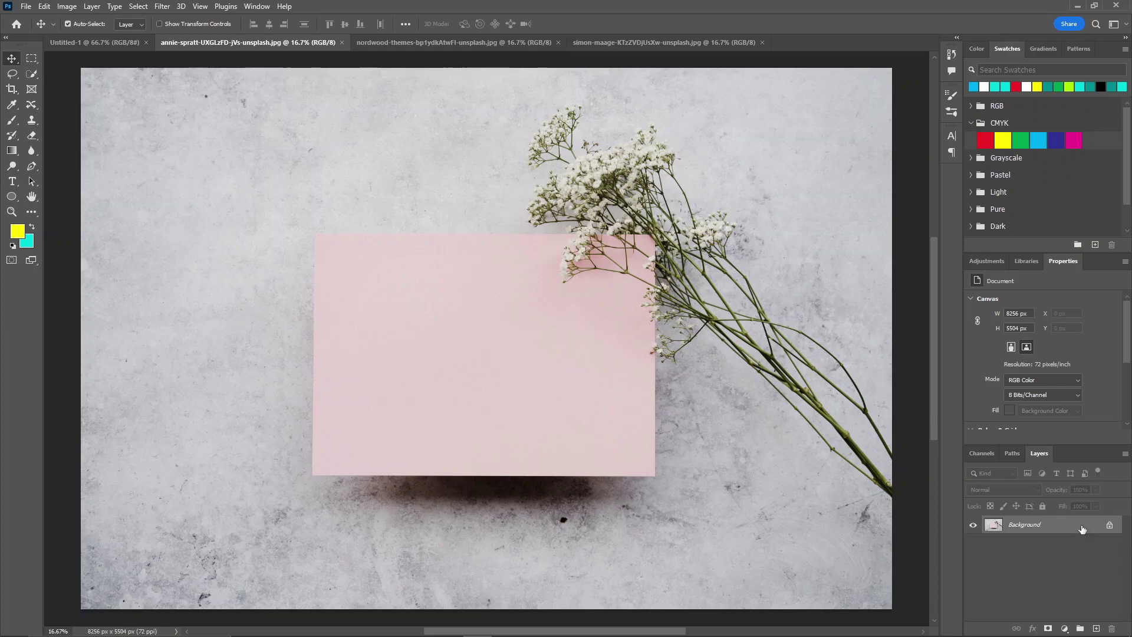
drag(1083, 527, 1096, 629)
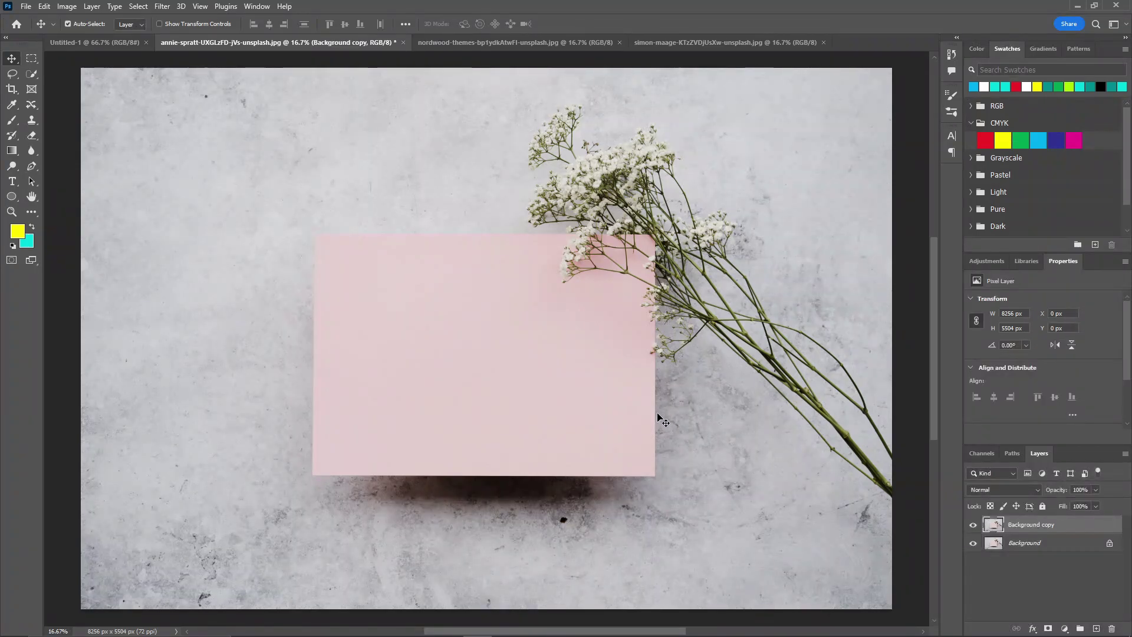
Step: Create a large, centre-aligned text layer on the card reading 'THANK YOU'
key(t)
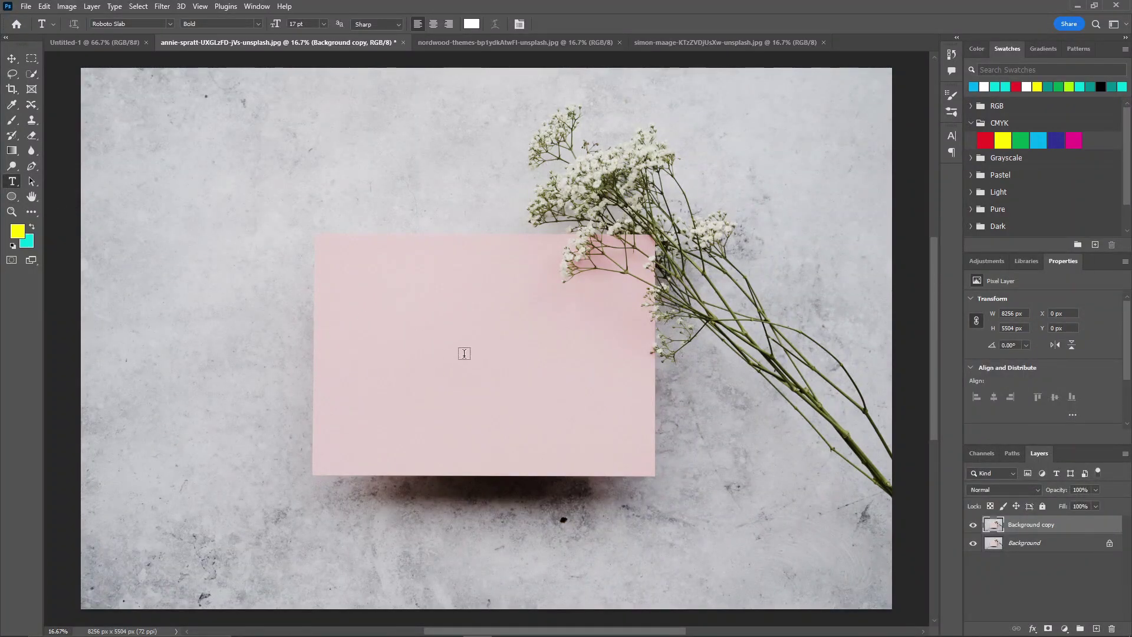
click(414, 325)
drag(414, 323, 679, 448)
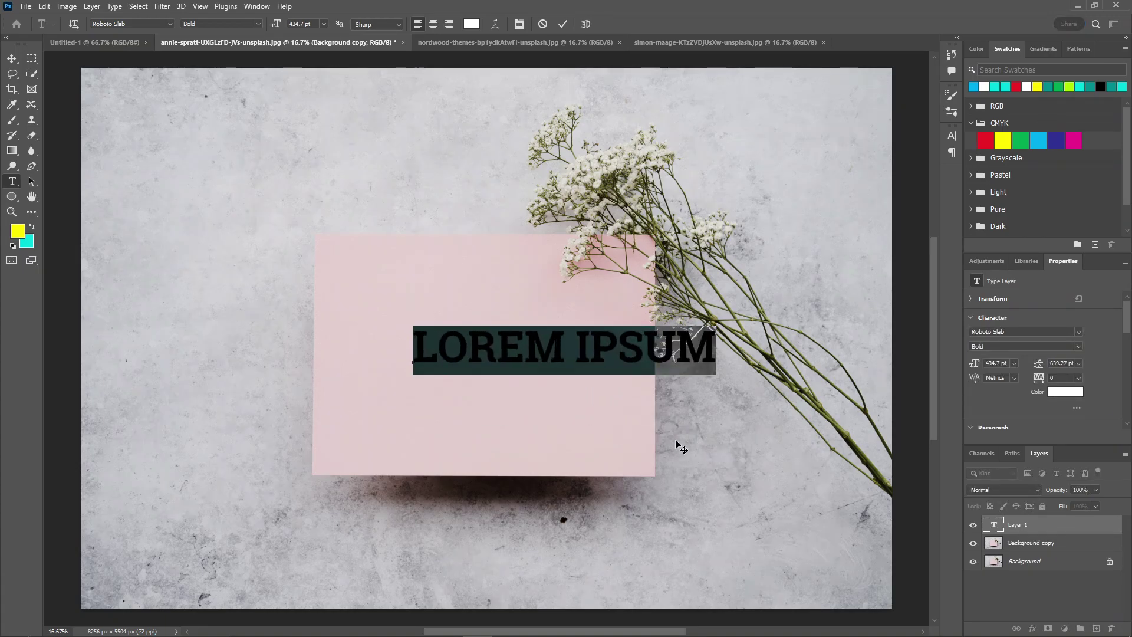
text(V)
key(ctrl+shift+c)
key(ctrl+a)
text(T)
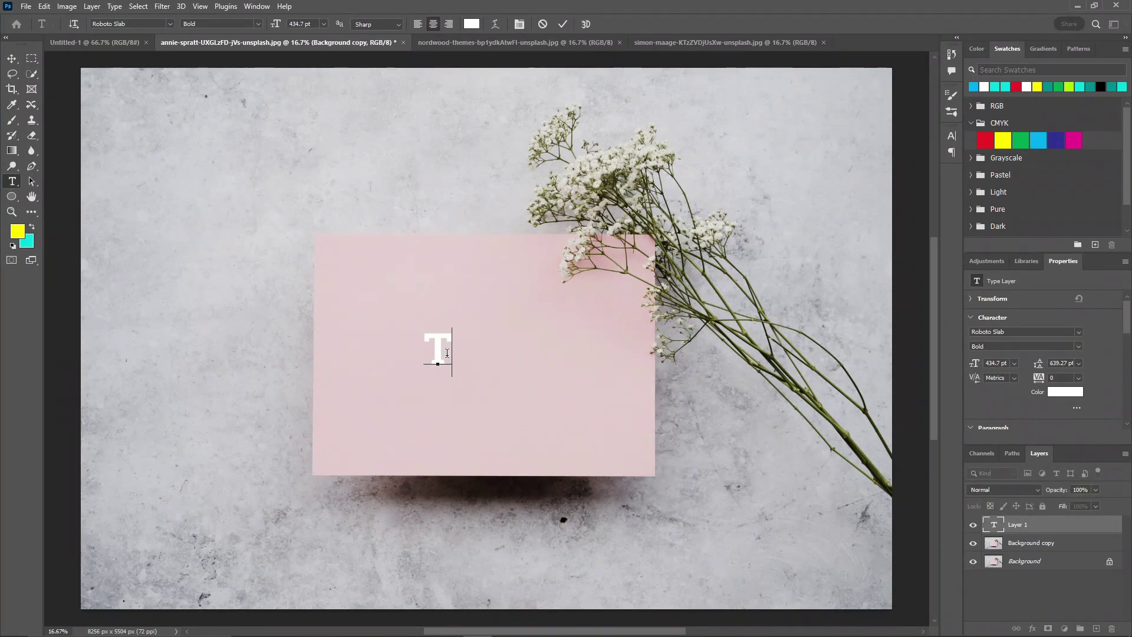
text(HANK YOU)
Step: Change the THANK YOU text's font to Segoe Script
double_click(485, 345)
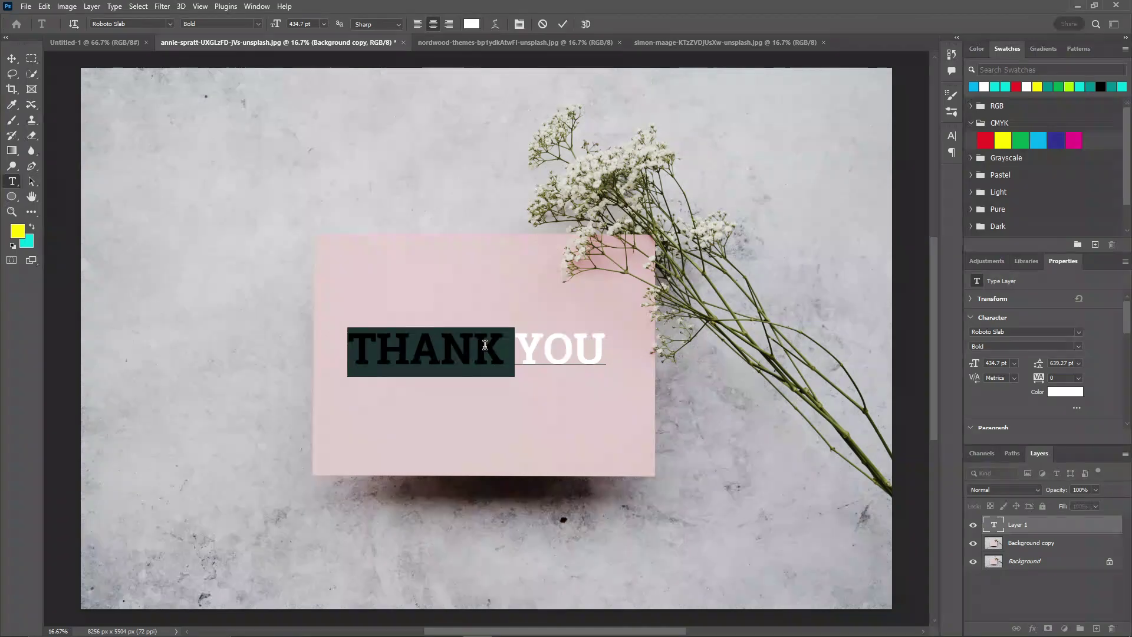
key(ctrl+a)
click(151, 26)
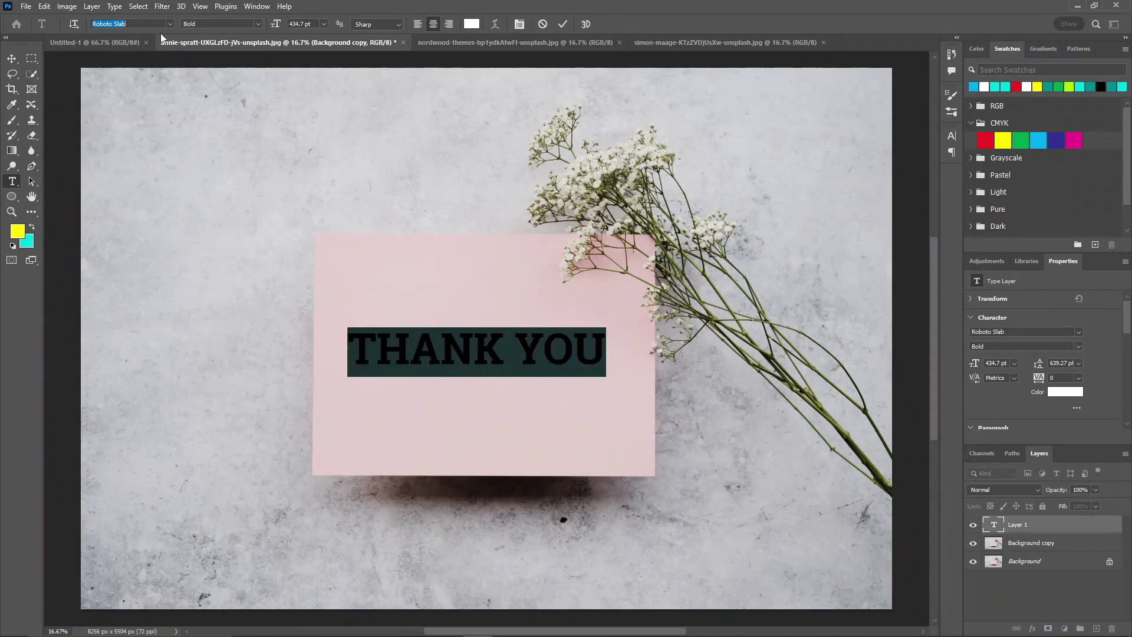
click(170, 24)
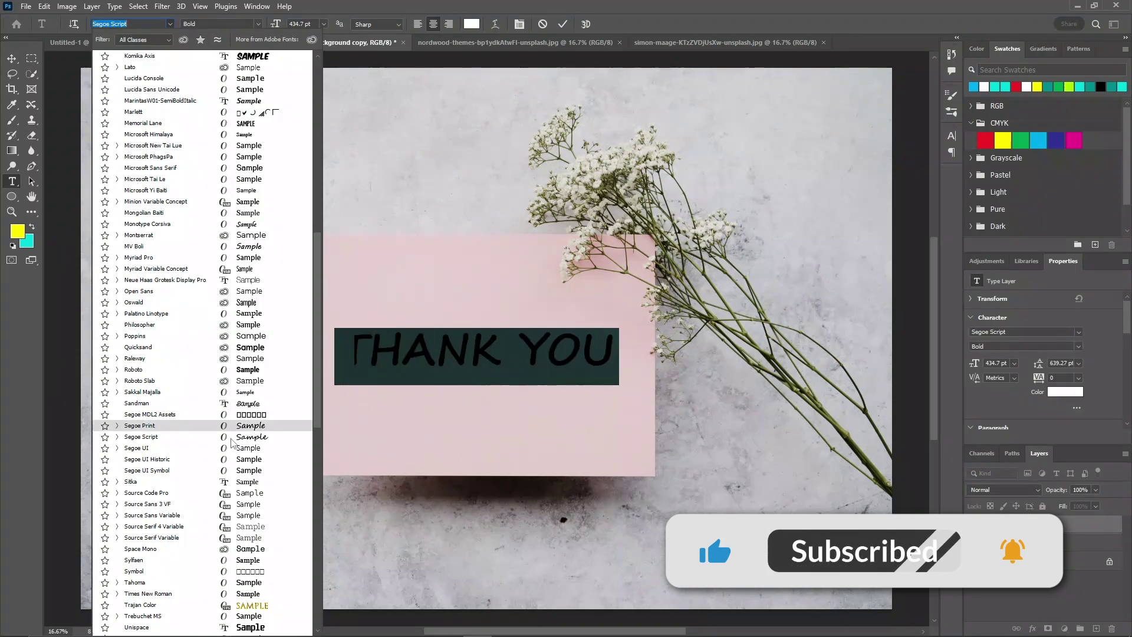
click(231, 437)
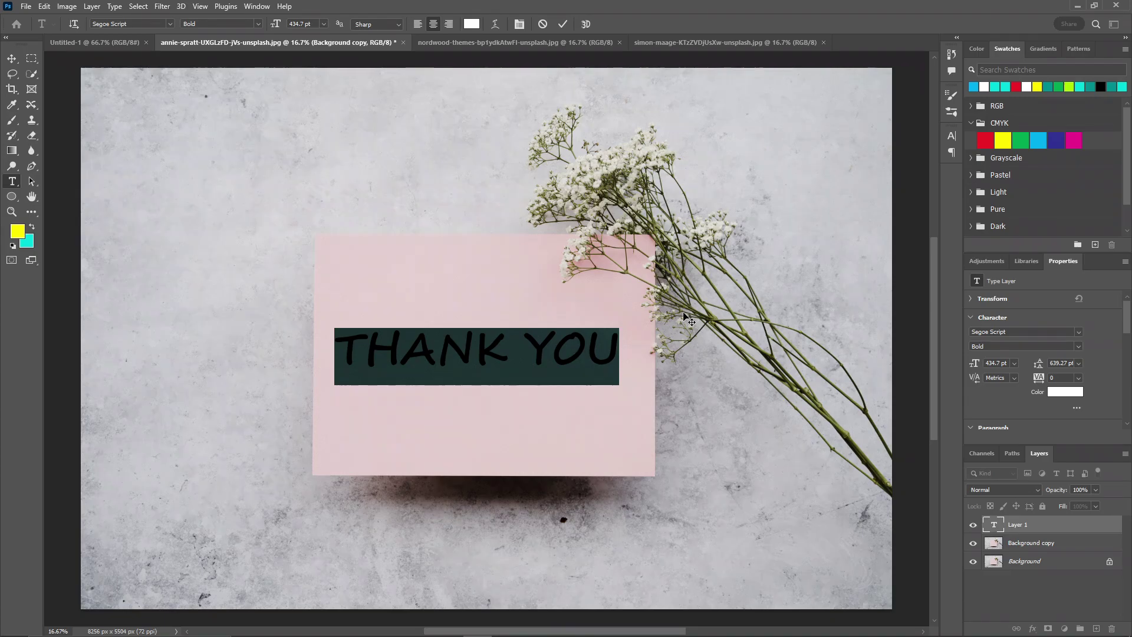
Step: Add a second line 'FOR COMING' under THANK YOU and commit the text
click(613, 346)
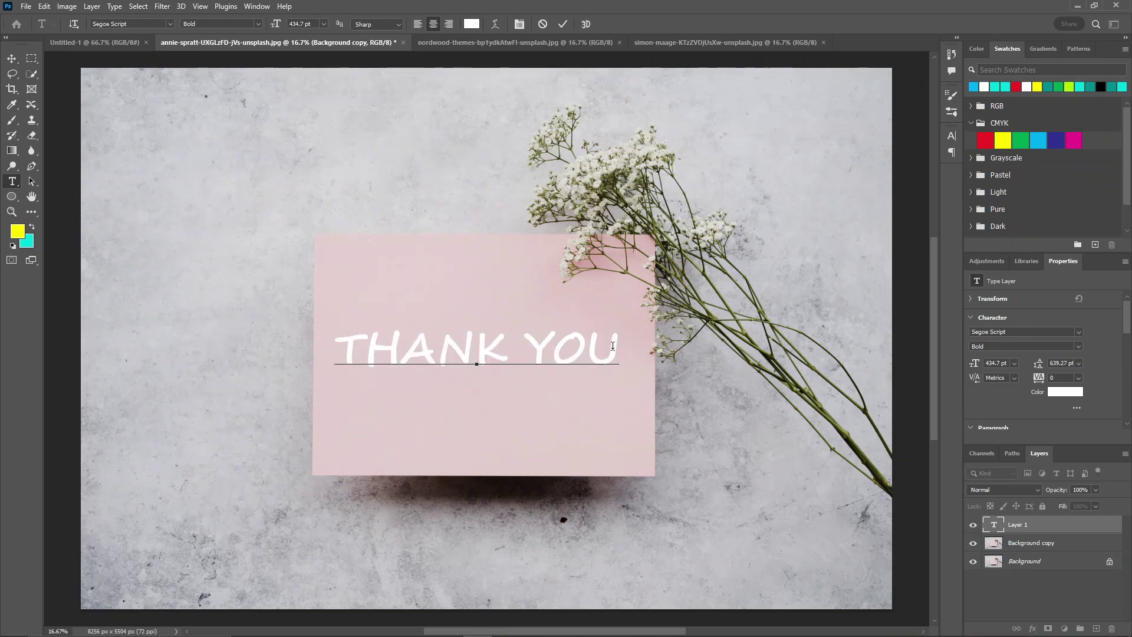
key(Return)
text(FOR COMING)
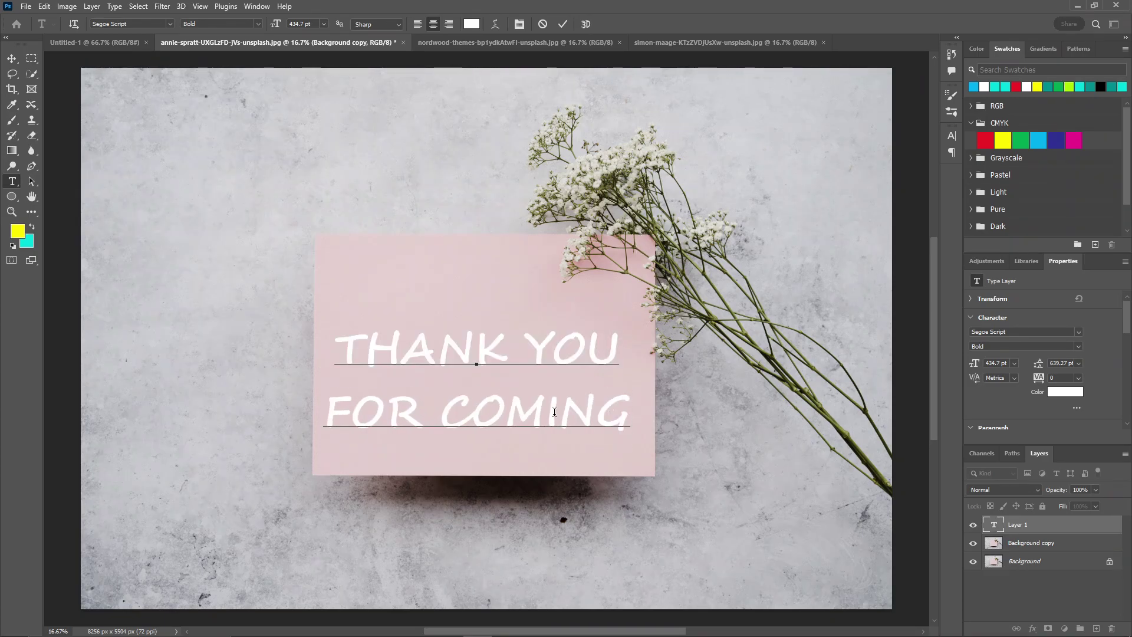
click(554, 411)
click(563, 23)
Step: Move the text block up and set the FOR COMING line to 300 pt
key(v)
drag(512, 409, 517, 388)
triple_click(517, 388)
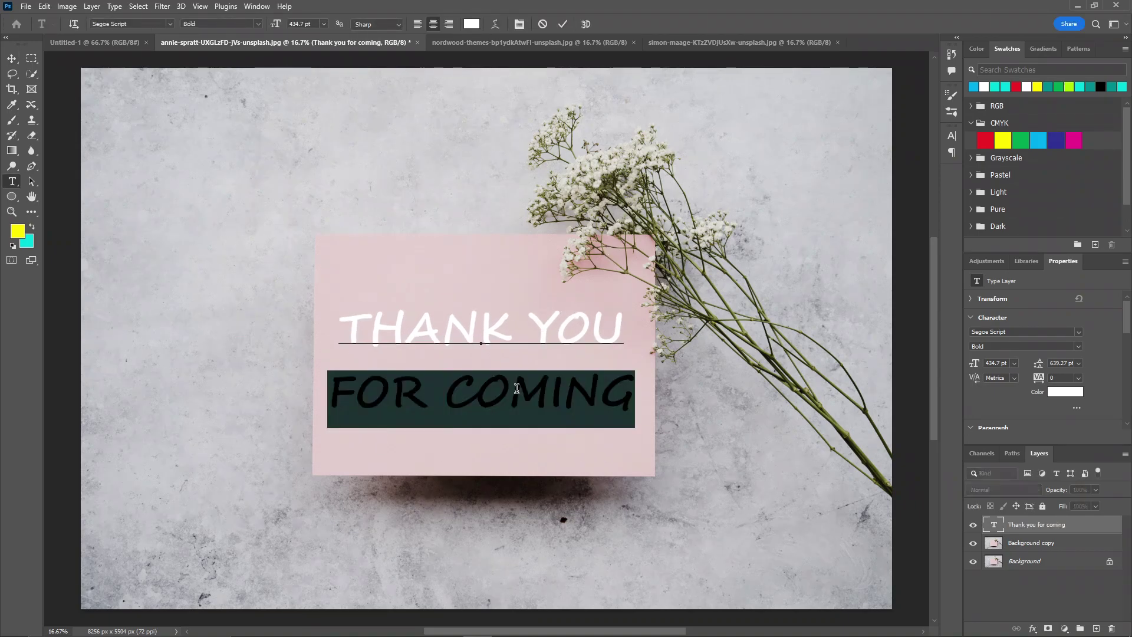
scroll(309, 21, down, 20)
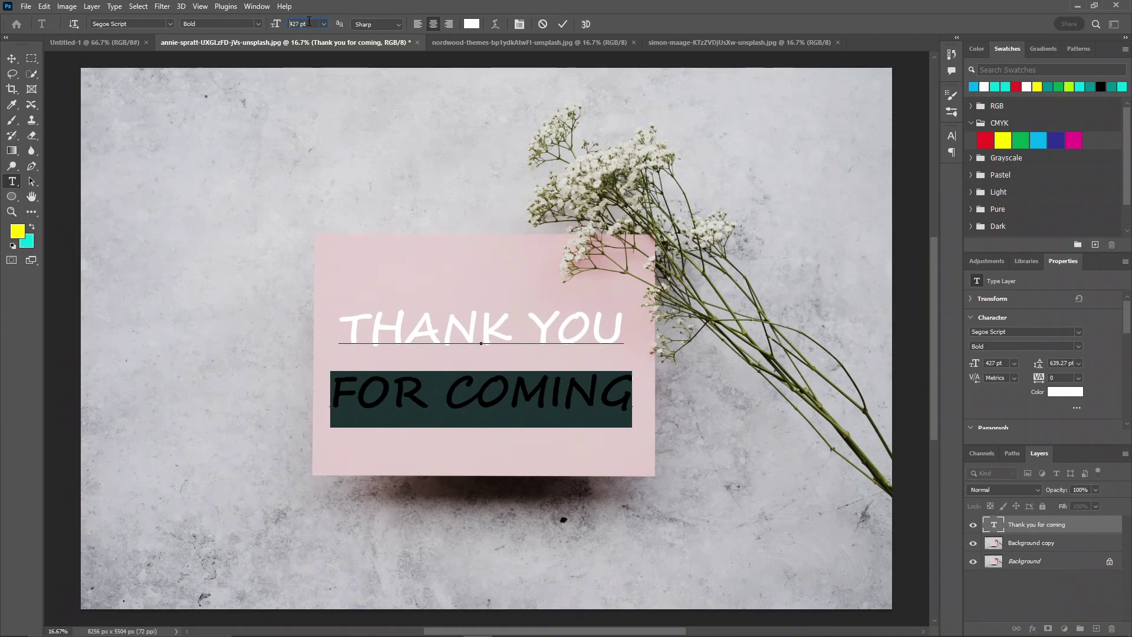
scroll(309, 21, down, 20)
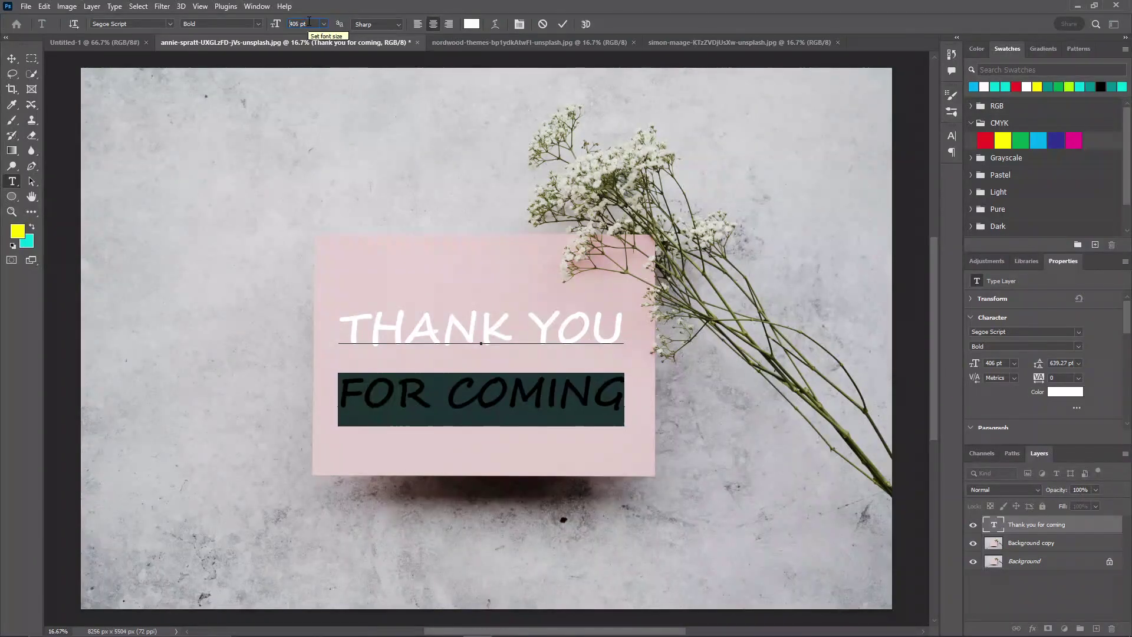
scroll(309, 21, down, 11)
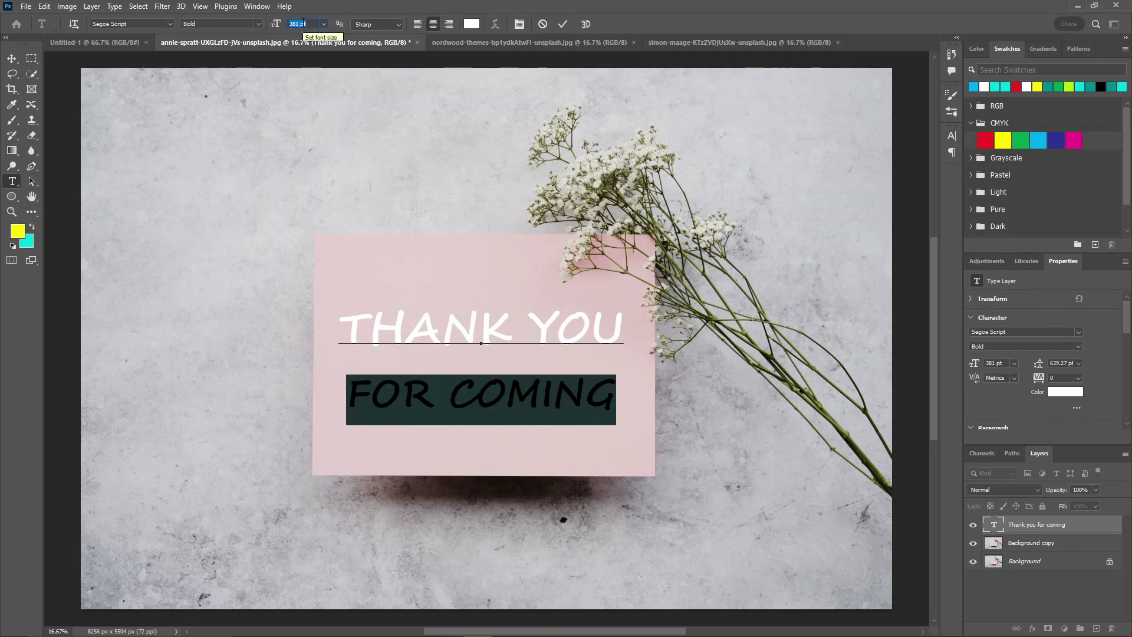
text(300)
key(Return)
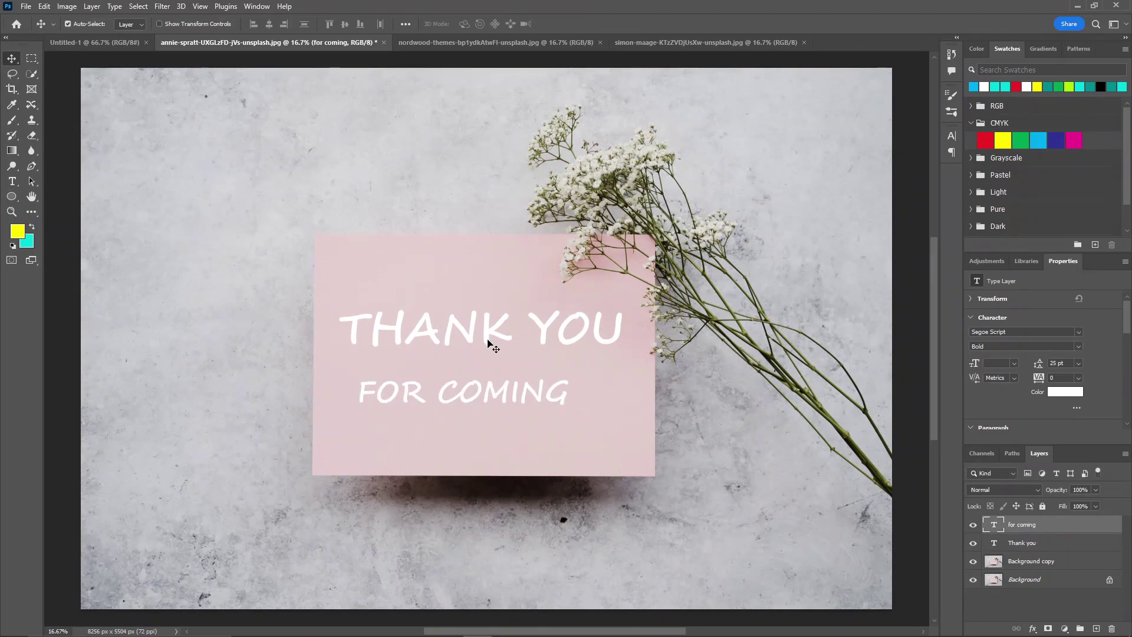
Step: Centre FOR COMING under THANK YOU and sample the olive green of the flower stem
click(269, 24)
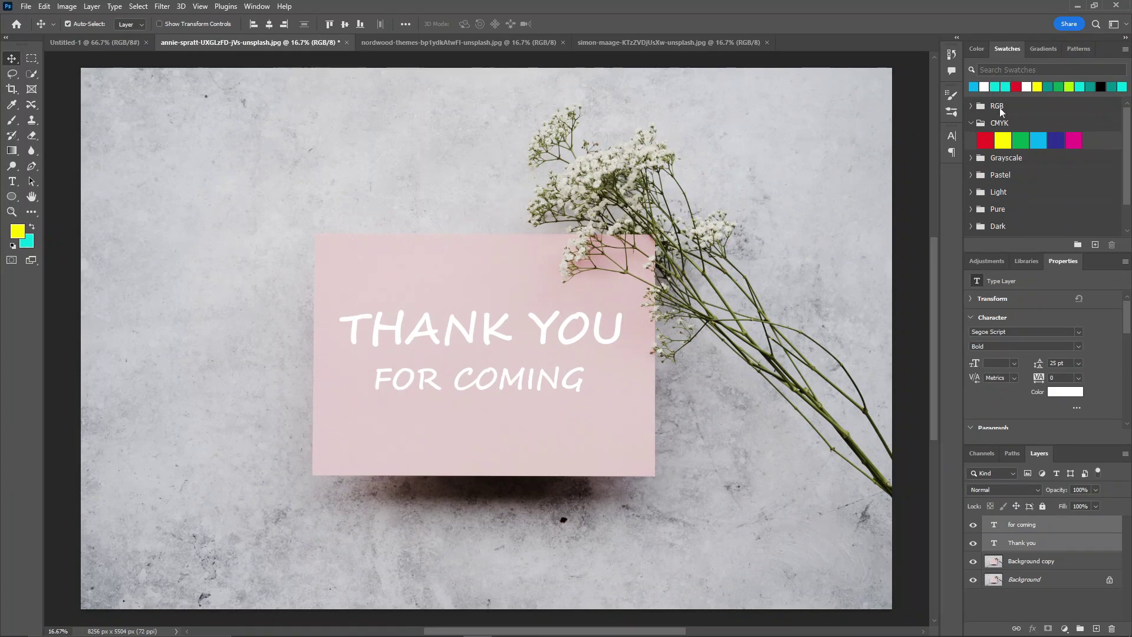
scroll(856, 456, up, 3)
key(i)
scroll(856, 457, up, 3)
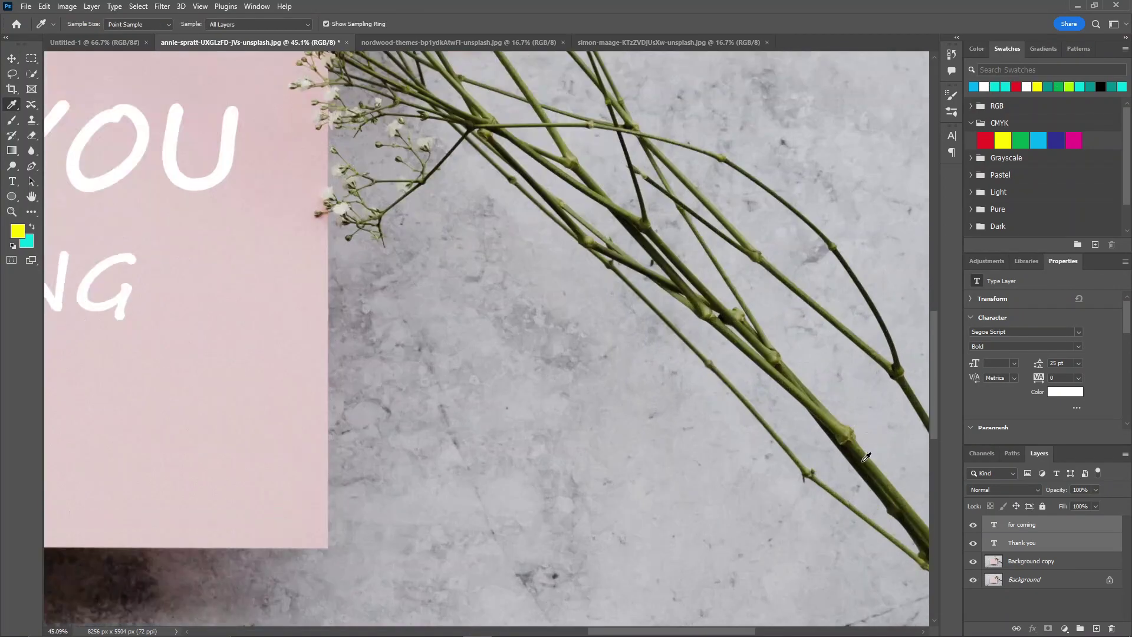
click(867, 456)
Step: Fill both the Thank you and for coming text layers with the sampled olive green
scroll(466, 363, down, 3)
ctrl+click(260, 260)
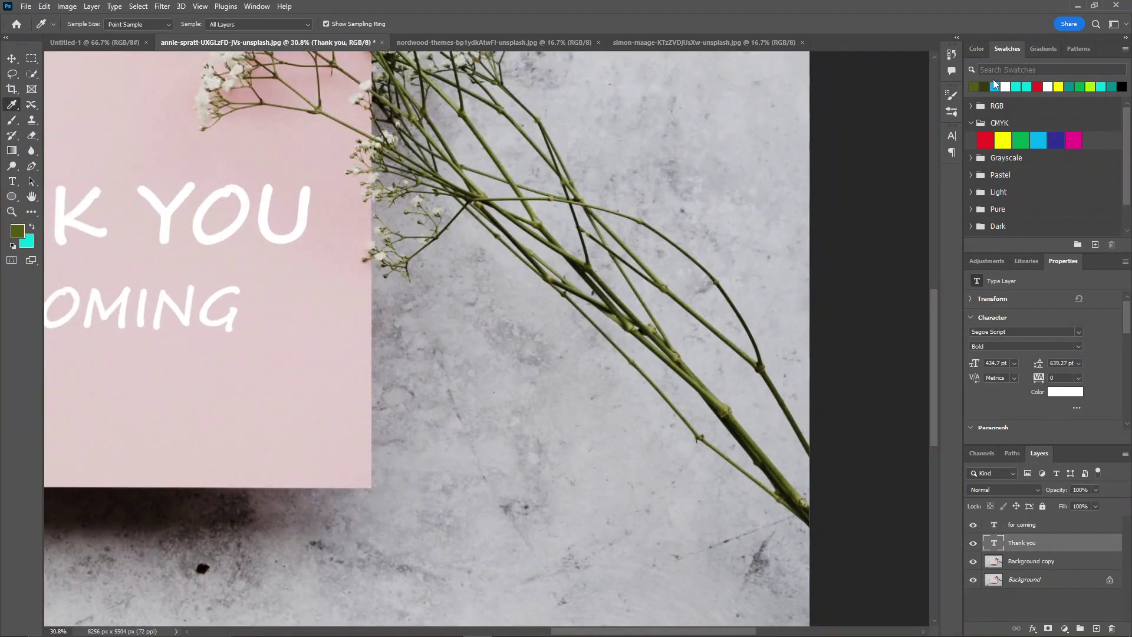
key(alt+BackSpace)
ctrl+click(207, 321)
key(alt+BackSpace)
scroll(696, 254, down, 3)
ctrl+click(695, 254)
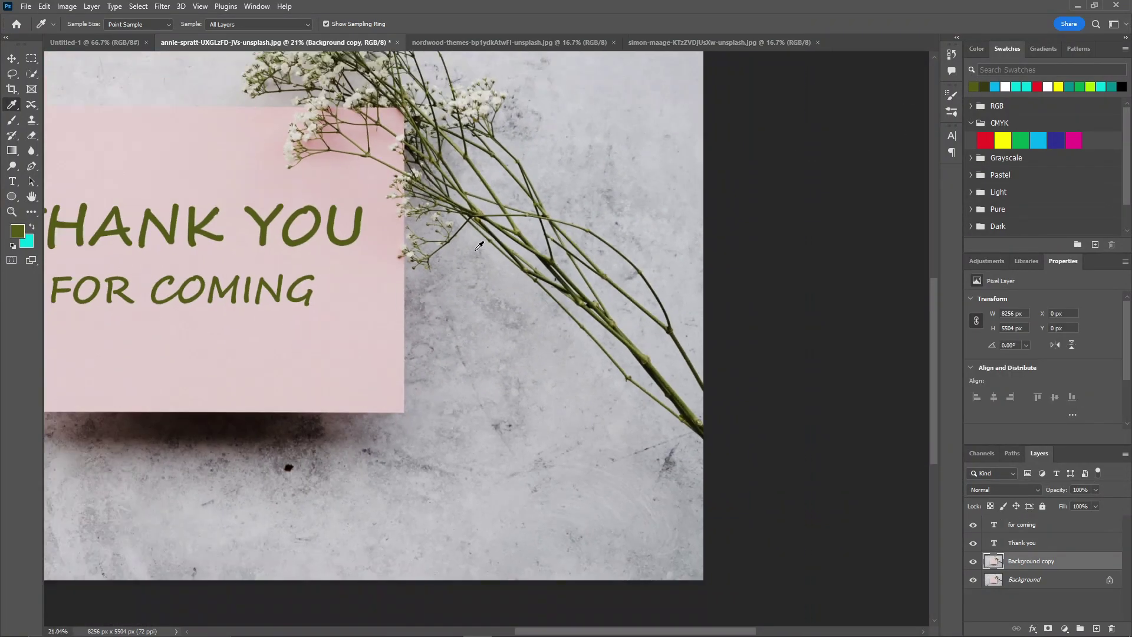
scroll(696, 254, down, 1)
drag(604, 204, 528, 276)
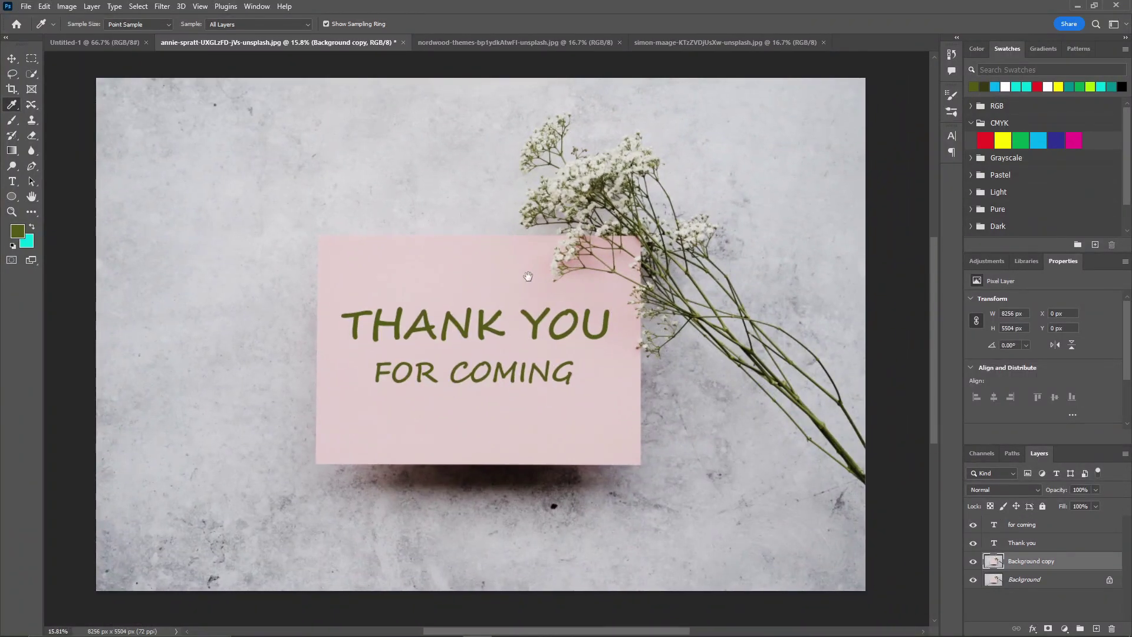
key(t)
drag(395, 563, 595, 583)
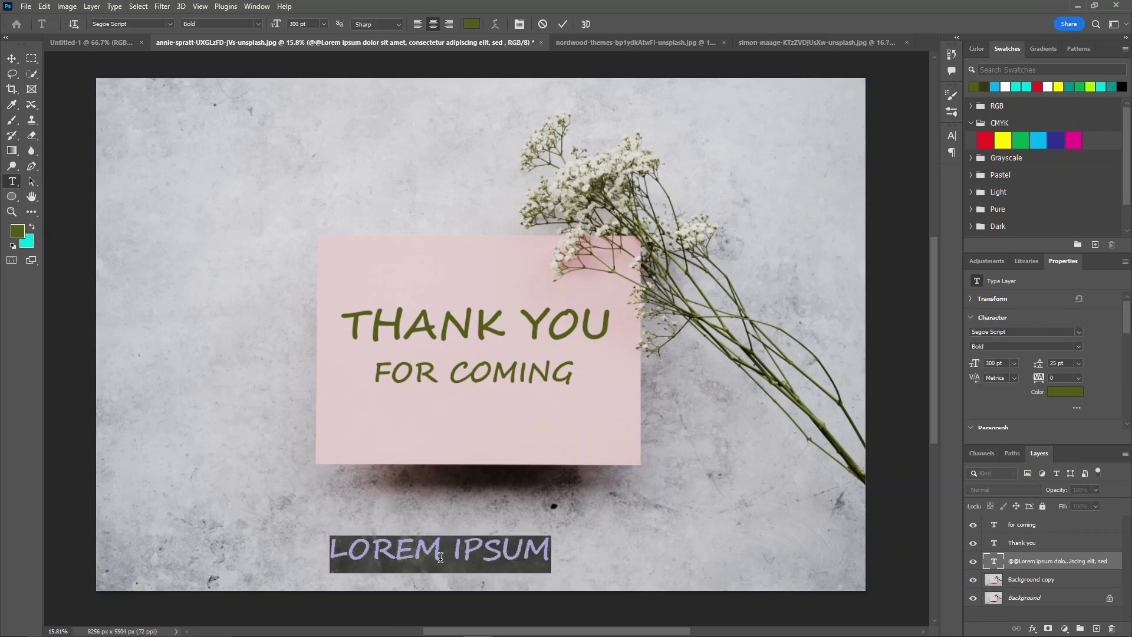
click(440, 557)
text(@)
text(SOCIA)
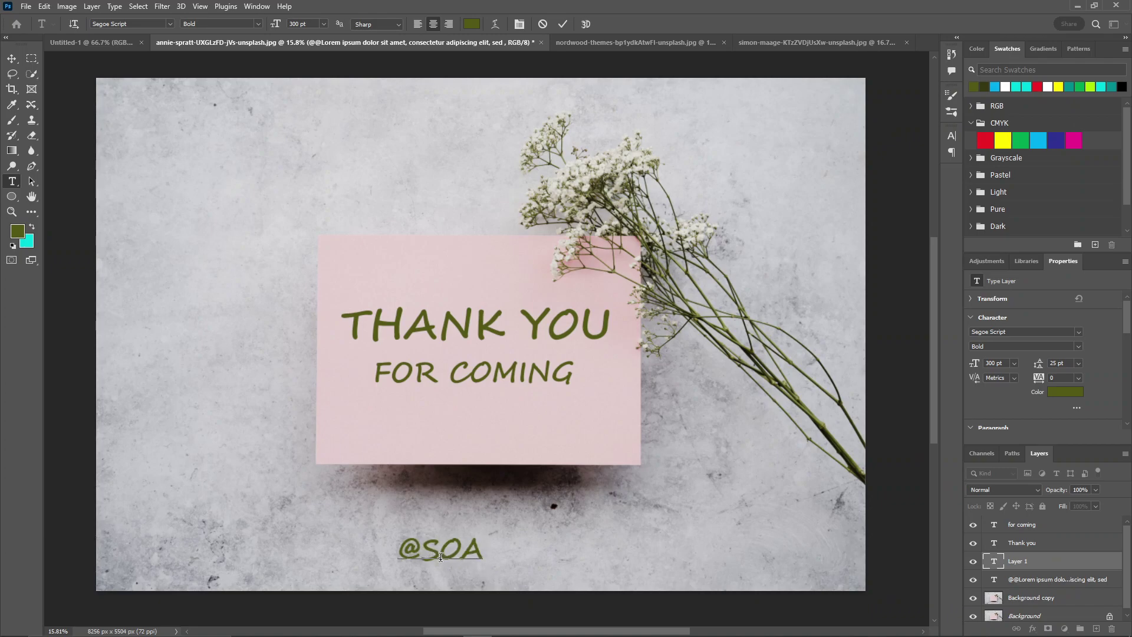
key(BackSpace)
text(CIAL MEDIA)
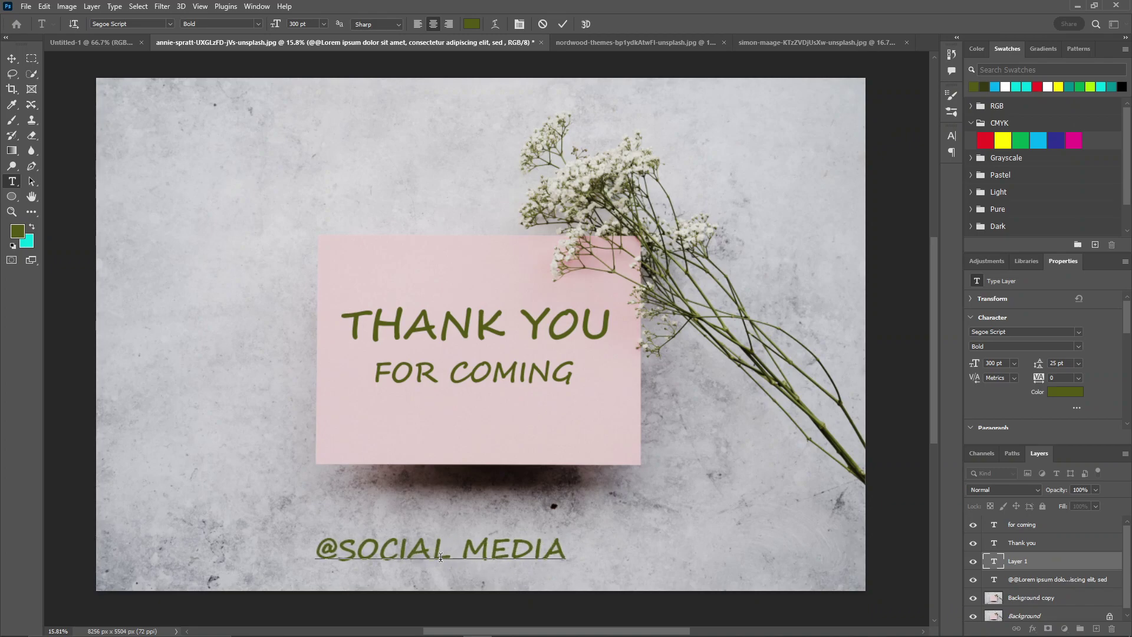
drag(440, 557, 473, 562)
click(563, 24)
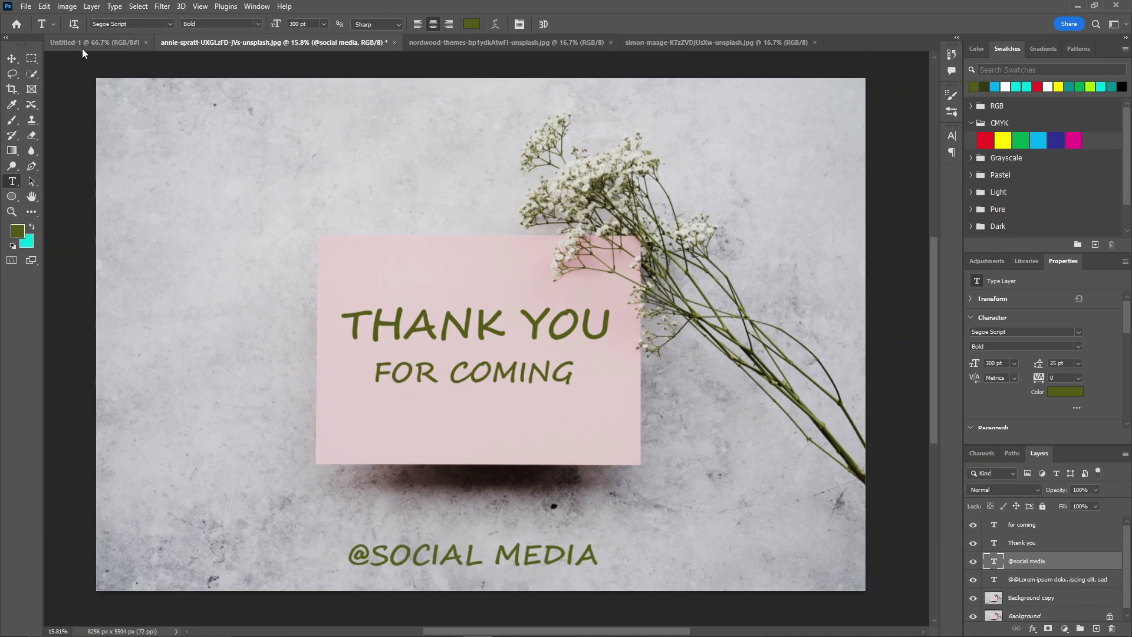
key(v)
scroll(749, 542, down, 2)
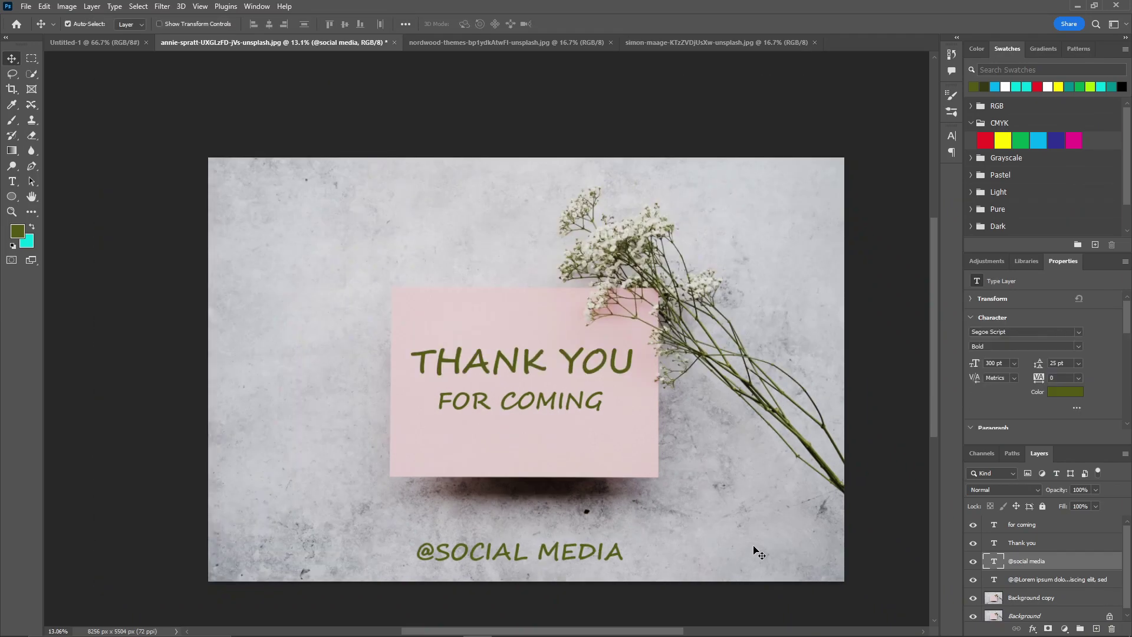
shift+click(758, 552)
click(272, 25)
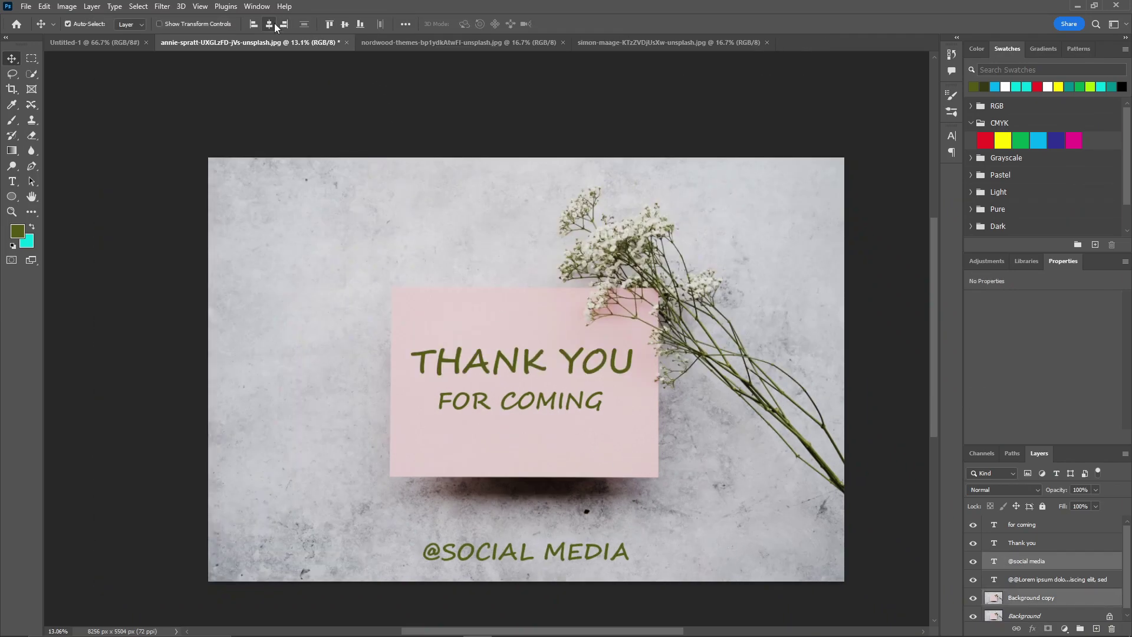
scroll(553, 218, down, 1)
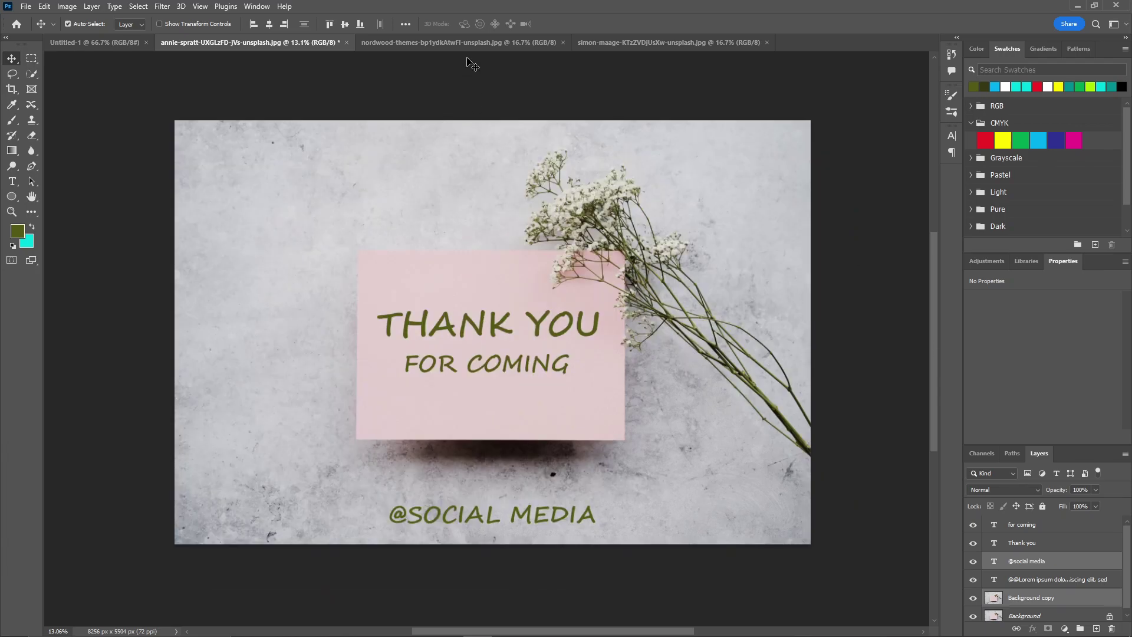
click(445, 46)
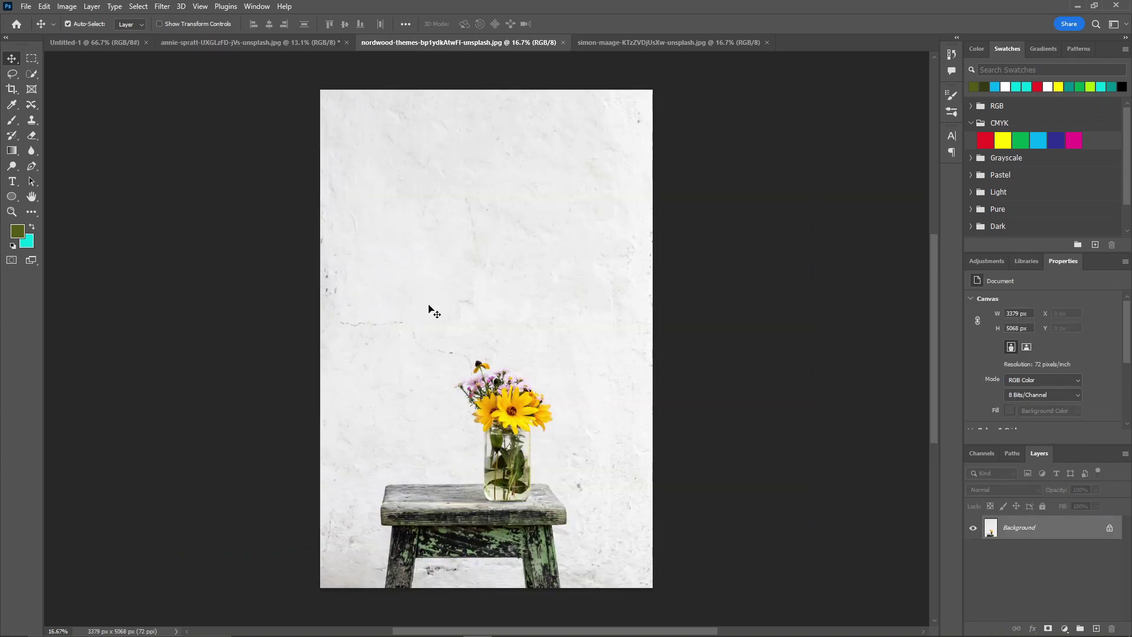
Step: Add 'THANKS FOR' and 'EVERYTHING' as two text lines near the top of the vase photo
key(t)
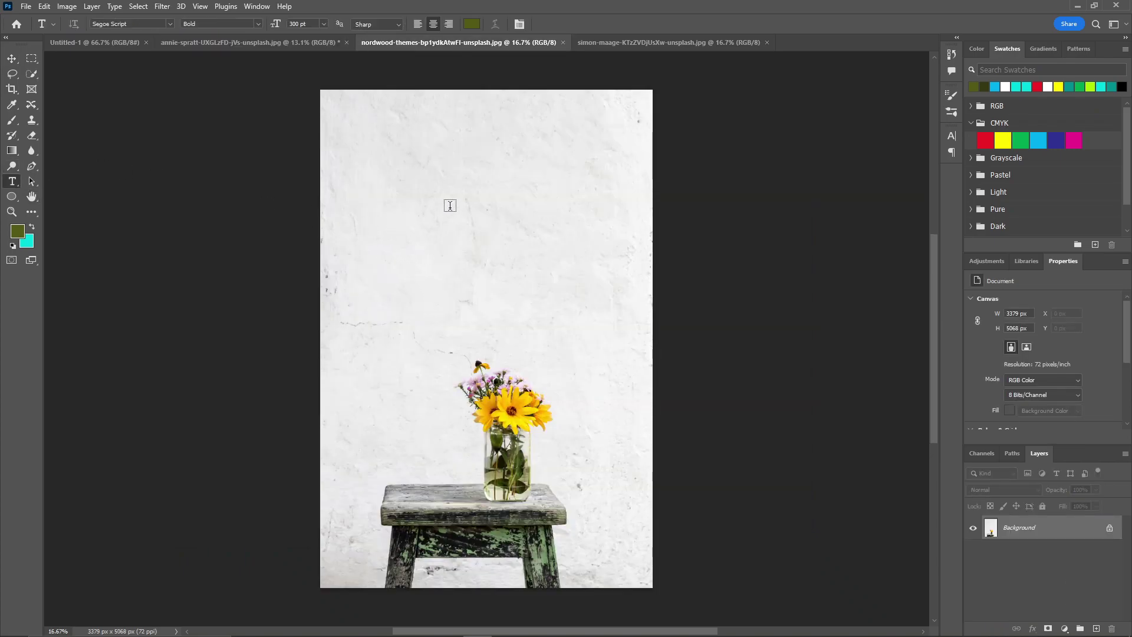
click(439, 185)
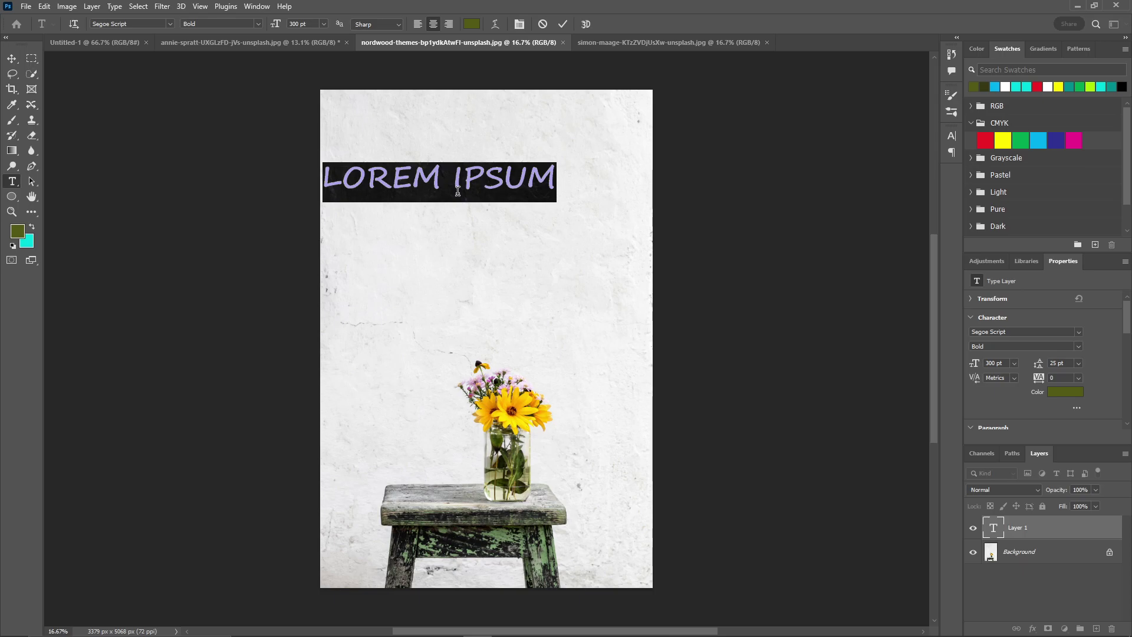
text(THANKS FOR)
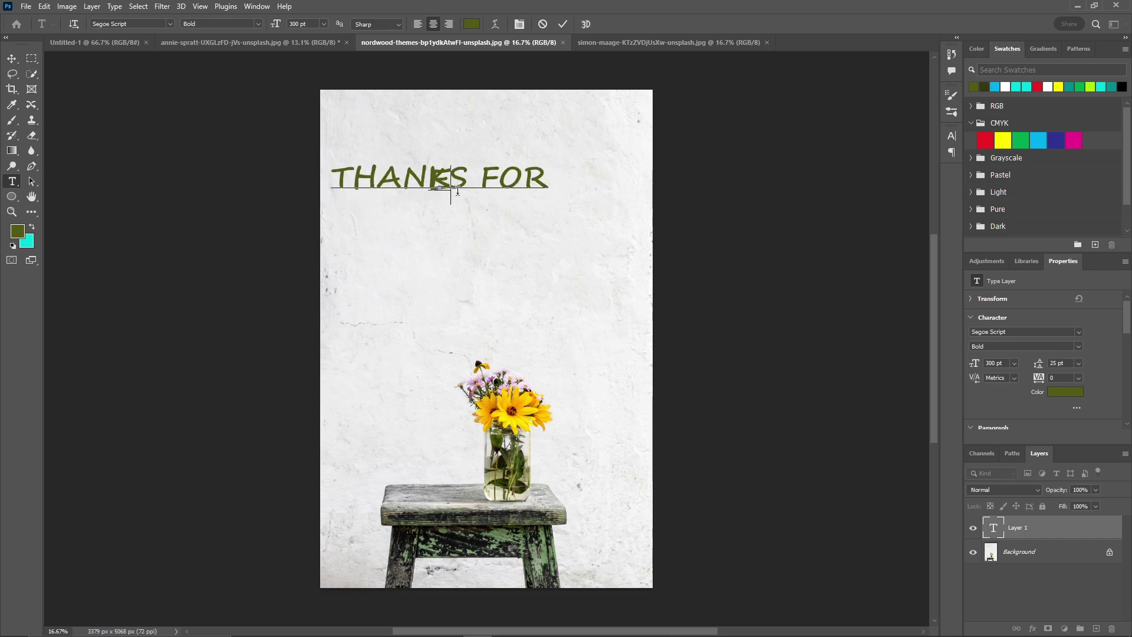
click(457, 212)
click(456, 218)
text(EVERYTHING)
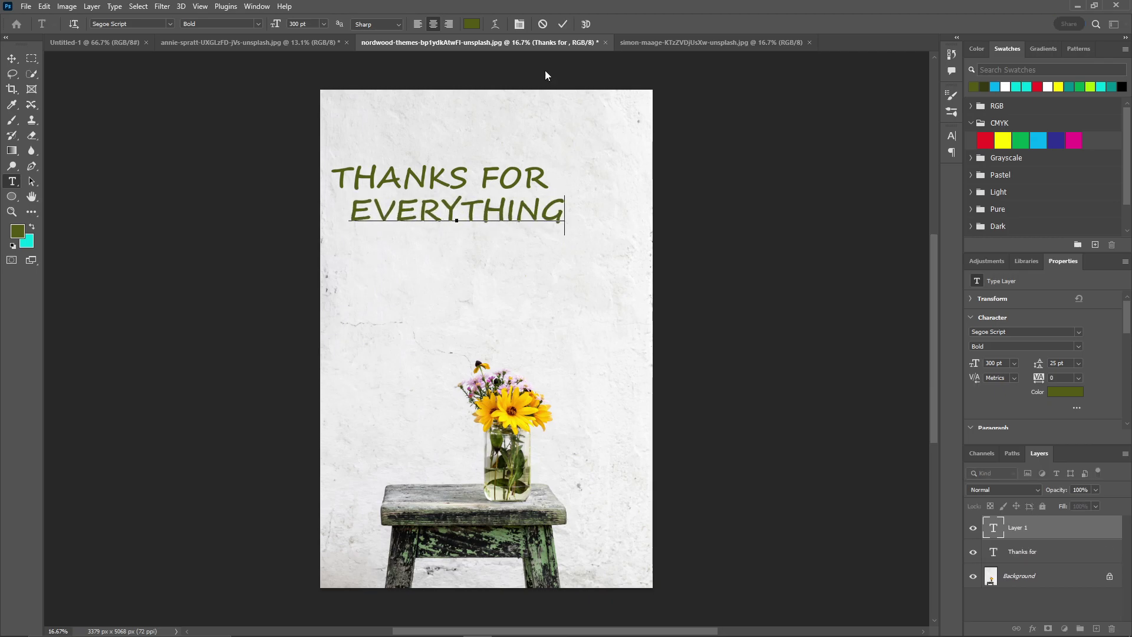
click(564, 23)
Step: Move both text lines together to the photo's horizontal centre
key(v)
click(484, 187)
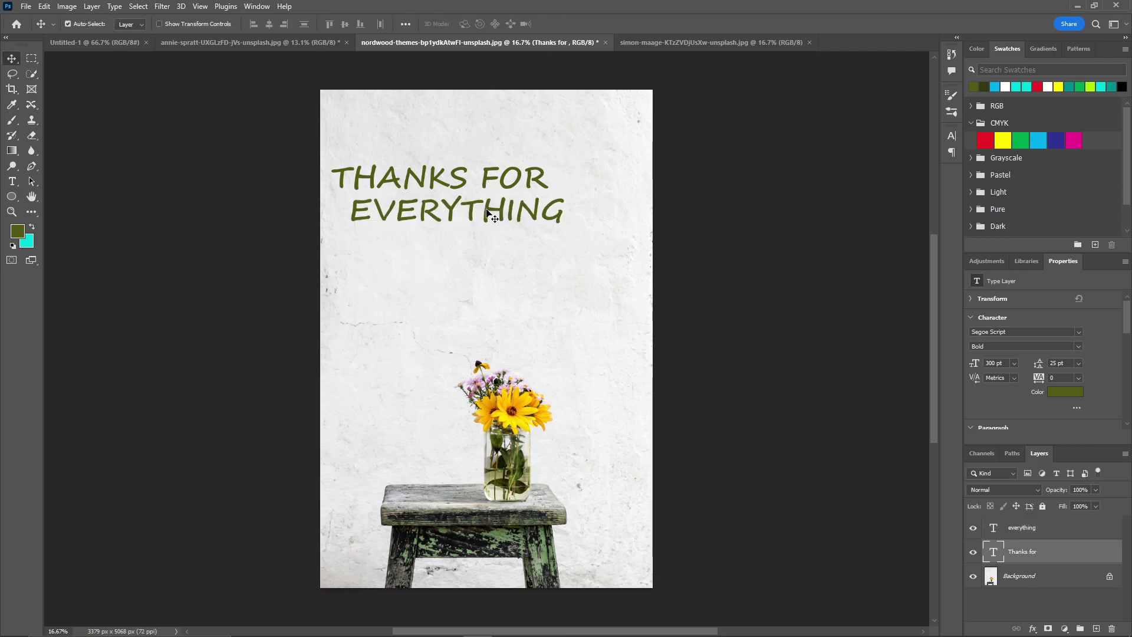
shift+click(490, 215)
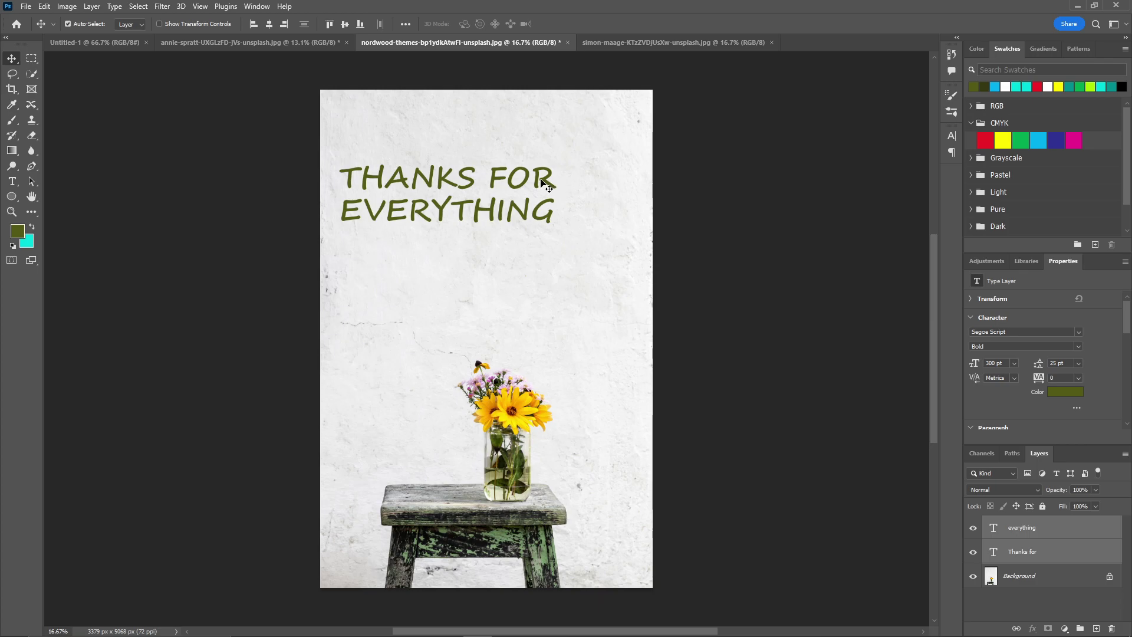
drag(473, 183, 510, 181)
click(661, 183)
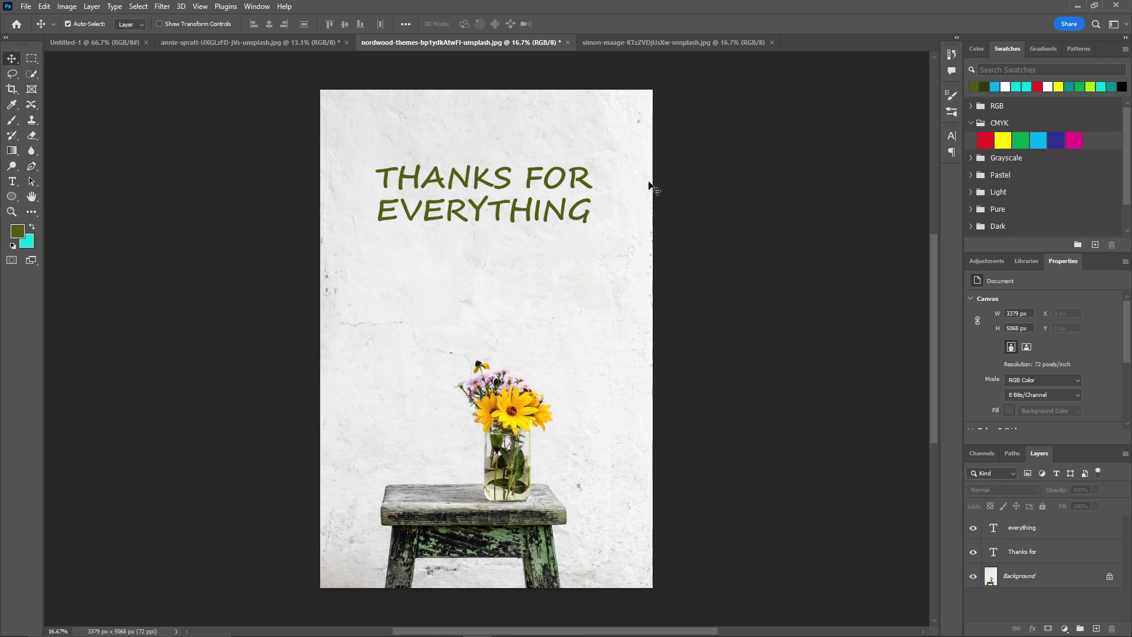
Step: Shrink EVERYTHING slightly with Free Transform, then move both lines a little lower
click(554, 211)
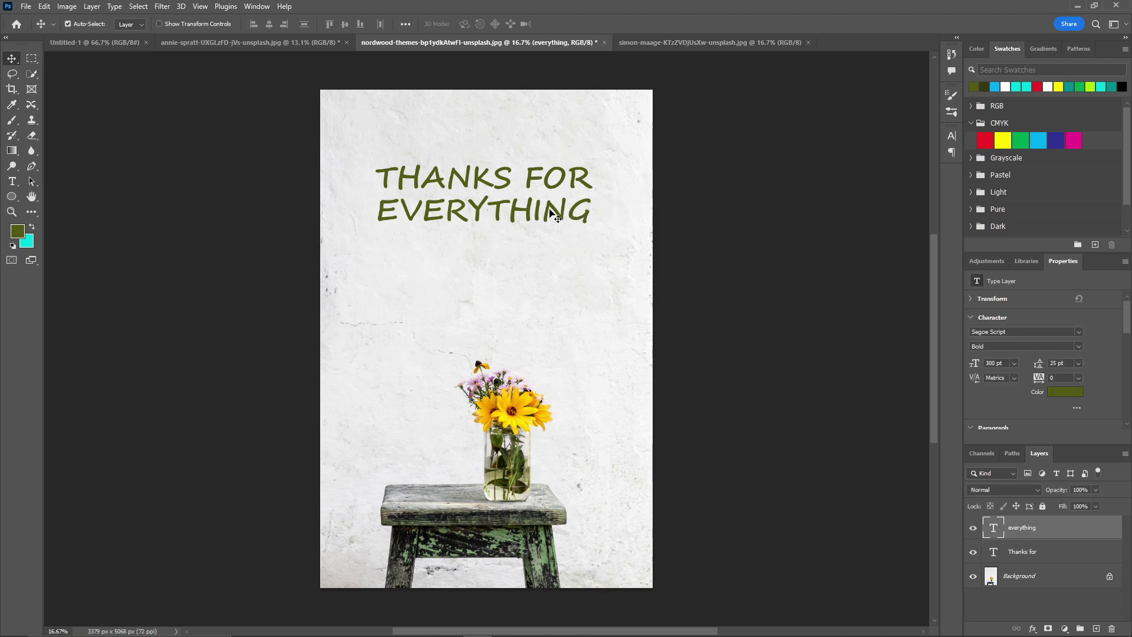
key(ctrl+t)
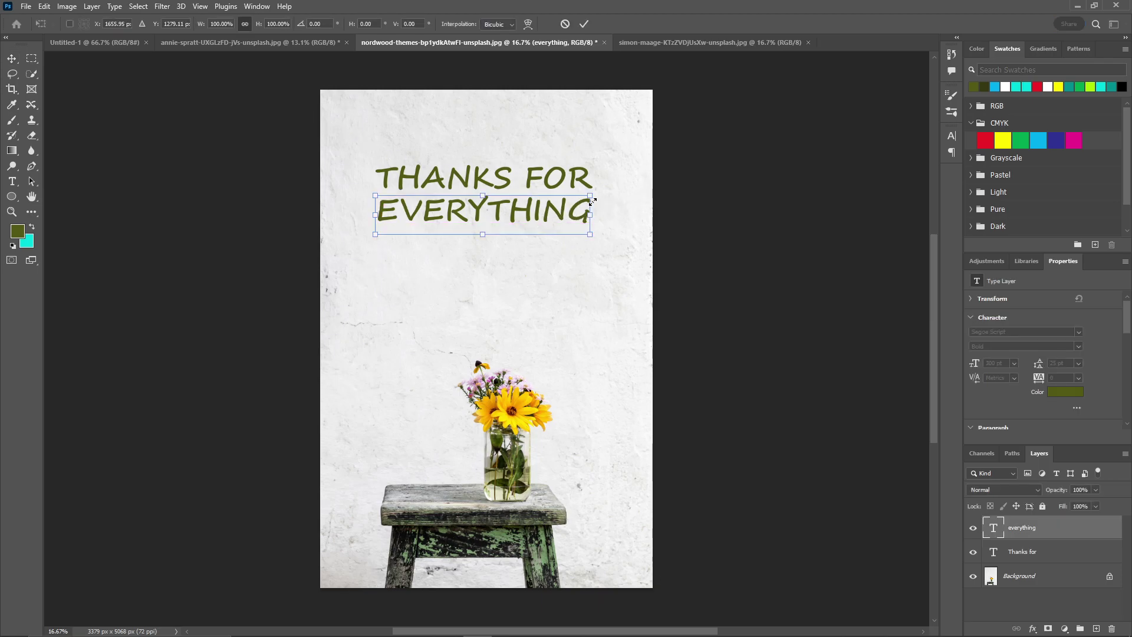
drag(589, 195, 570, 204)
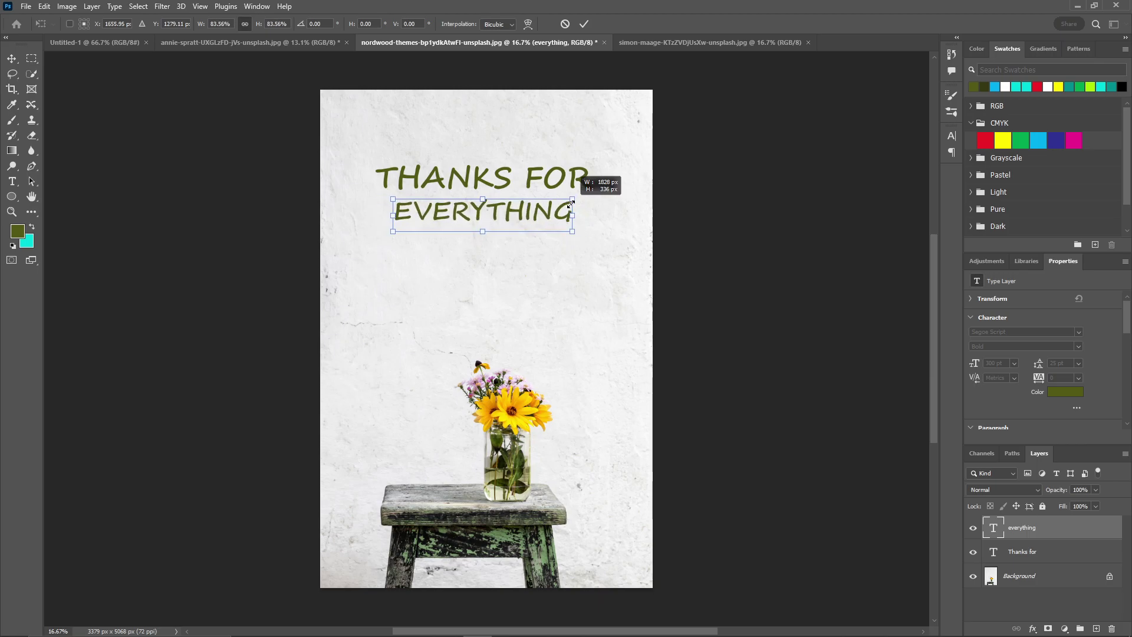
click(583, 23)
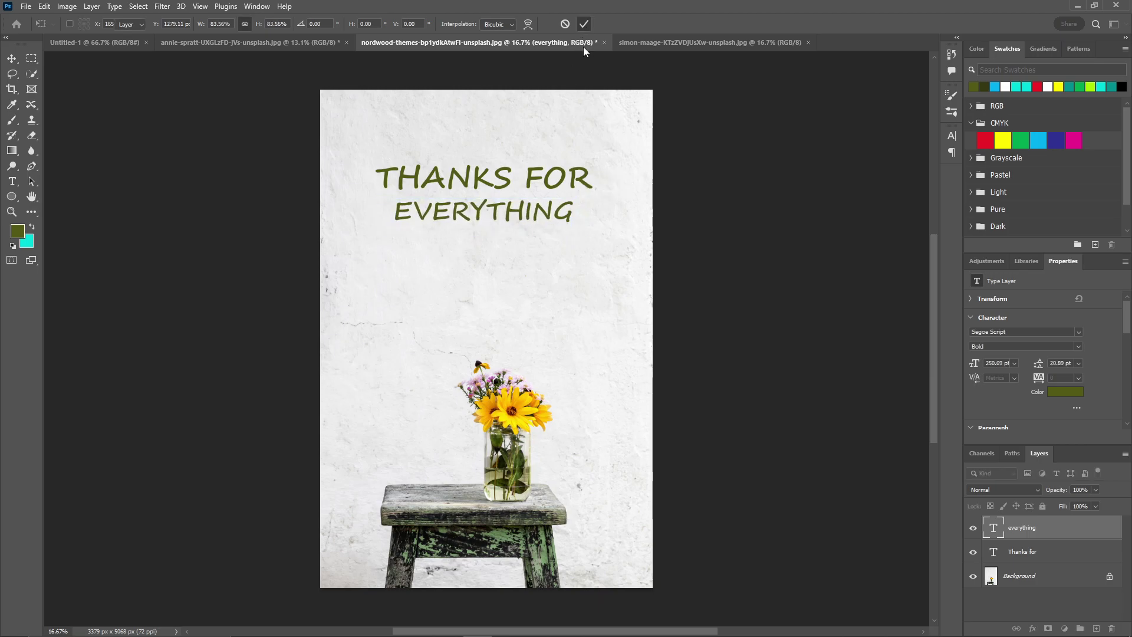
shift+click(548, 187)
drag(549, 227, 551, 260)
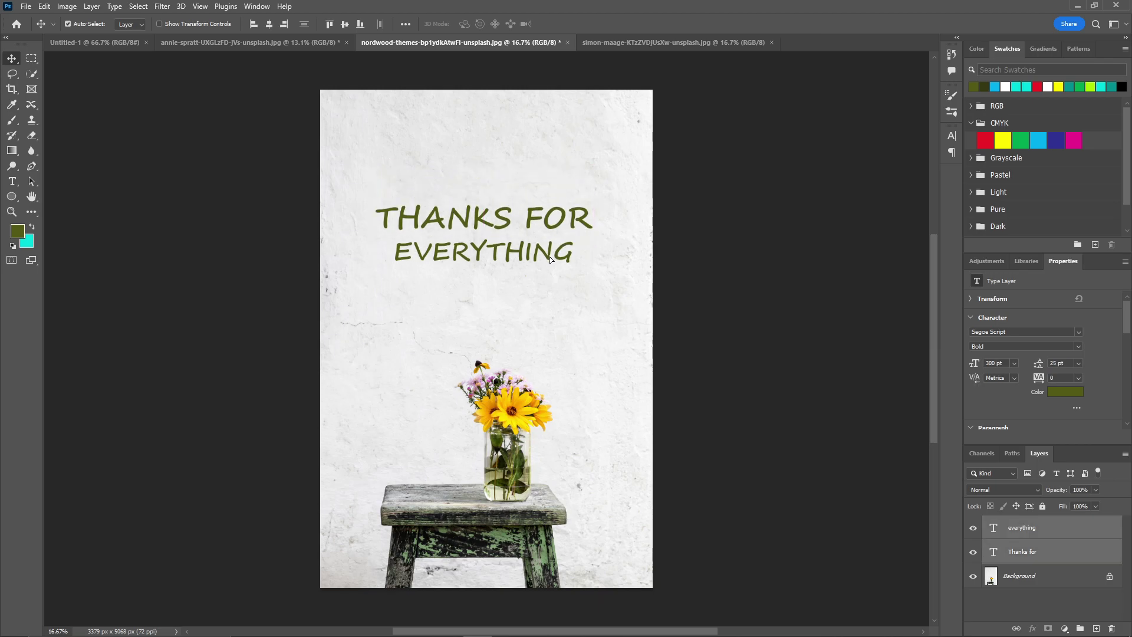
click(551, 151)
key(t)
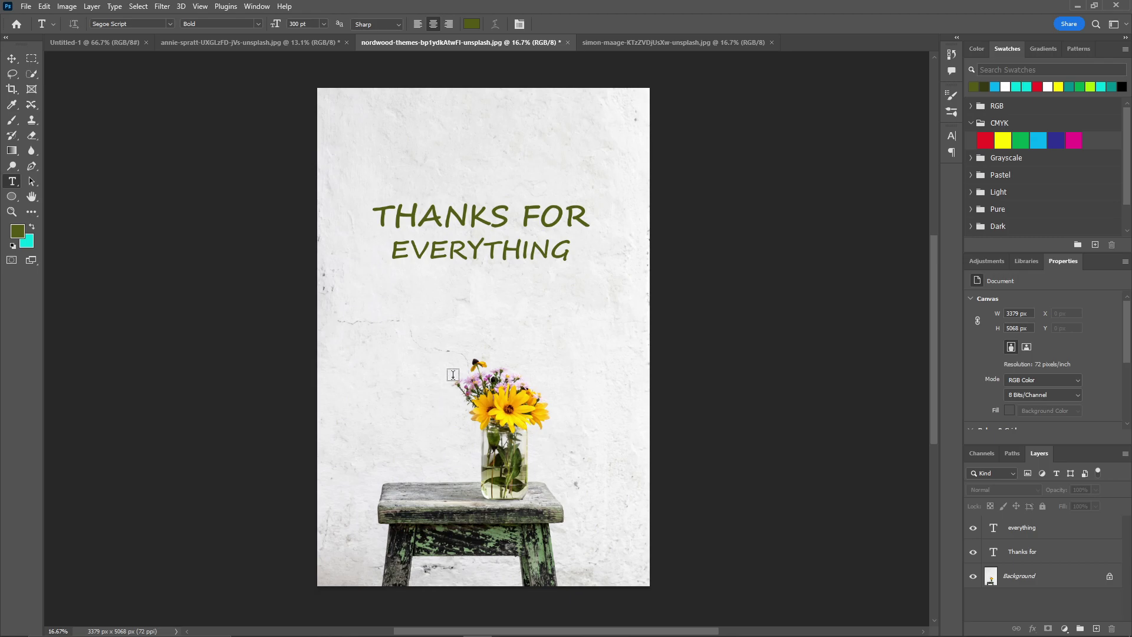
click(524, 283)
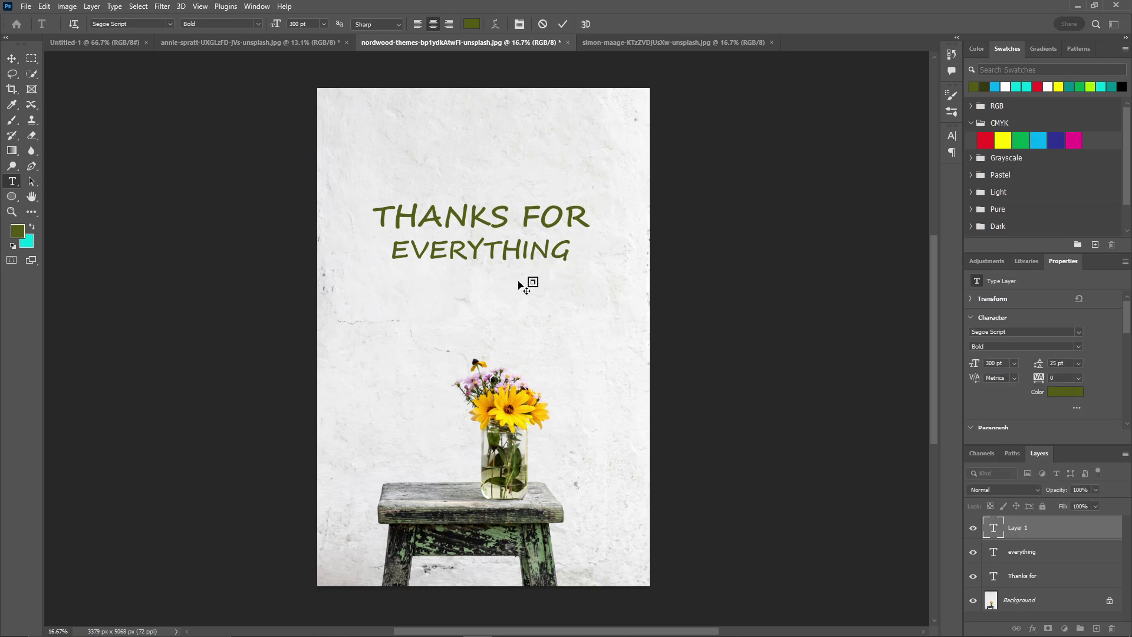
text(@social media)
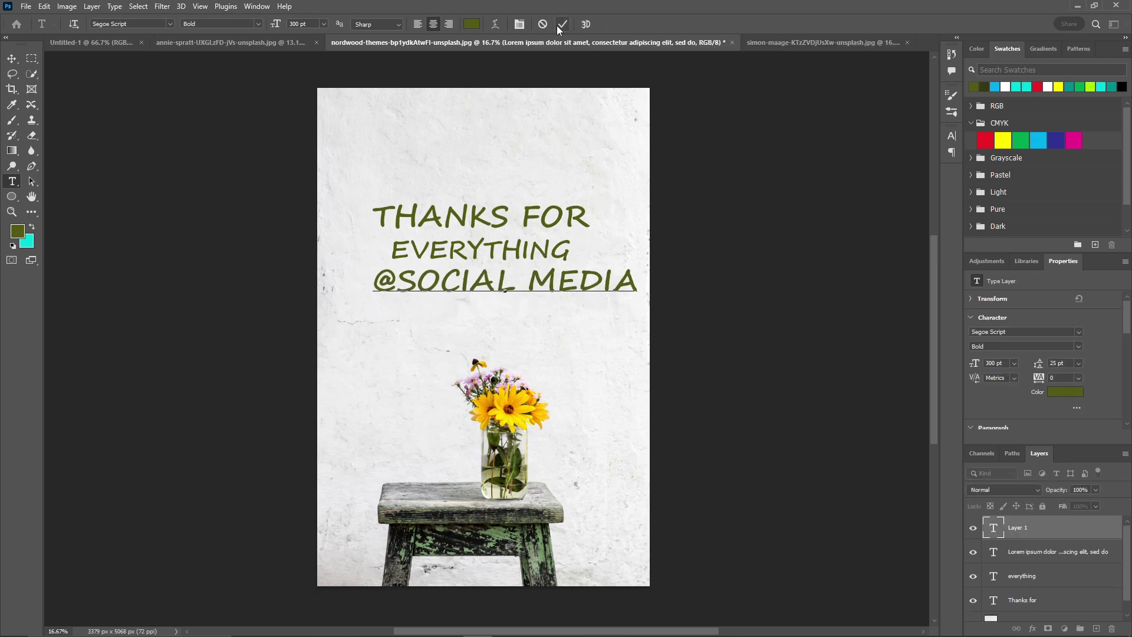
drag(635, 265, 591, 267)
key(Return)
key(v)
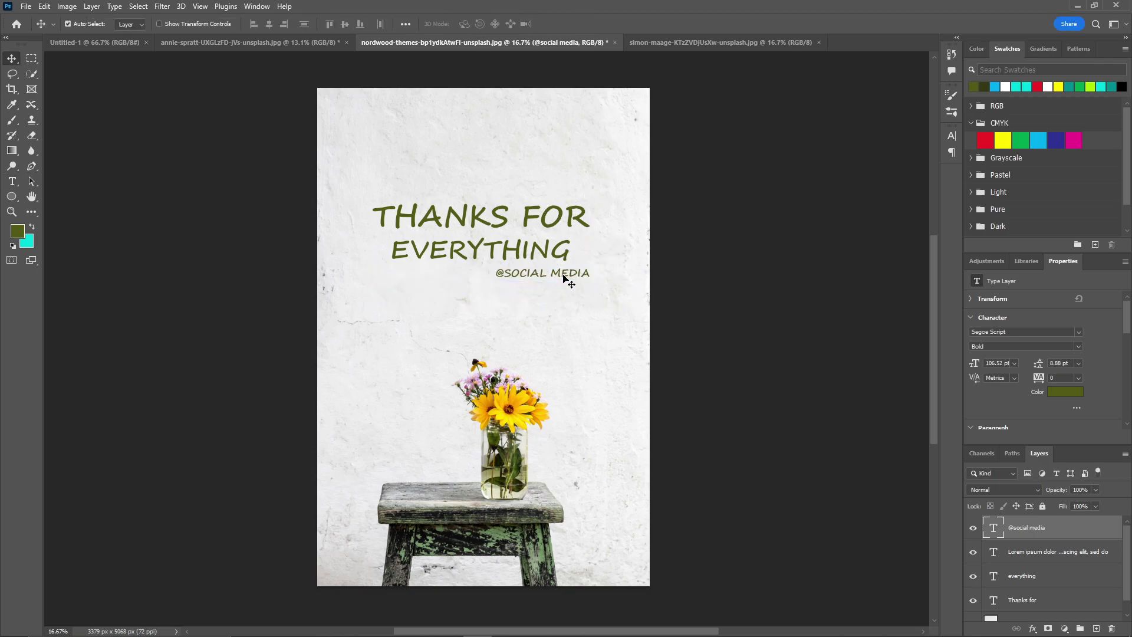
Step: On the GIVE. THANKS. poster photo, select the lettering and launch Content-Aware Fill on it
click(719, 42)
scroll(476, 310, up, 3)
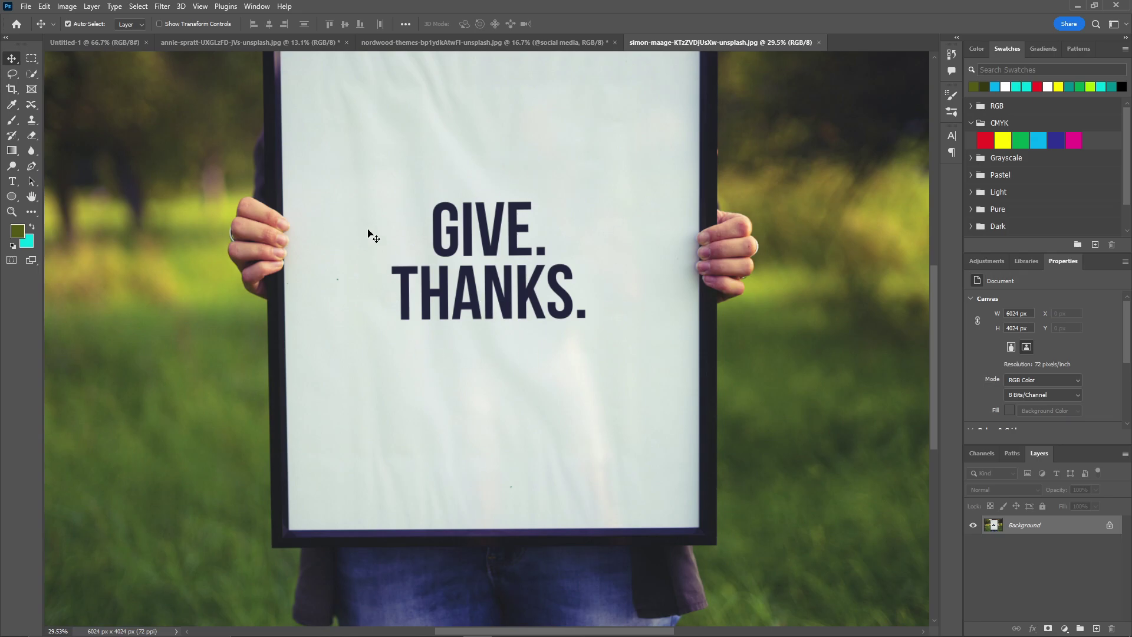
click(32, 104)
key(shift+j)
mouse_move(424, 248)
mouse_down()
mouse_move(424, 212)
mouse_move(495, 194)
mouse_move(560, 239)
mouse_move(596, 326)
mouse_move(481, 334)
mouse_move(384, 321)
mouse_move(383, 263)
mouse_move(425, 248)
mouse_up()
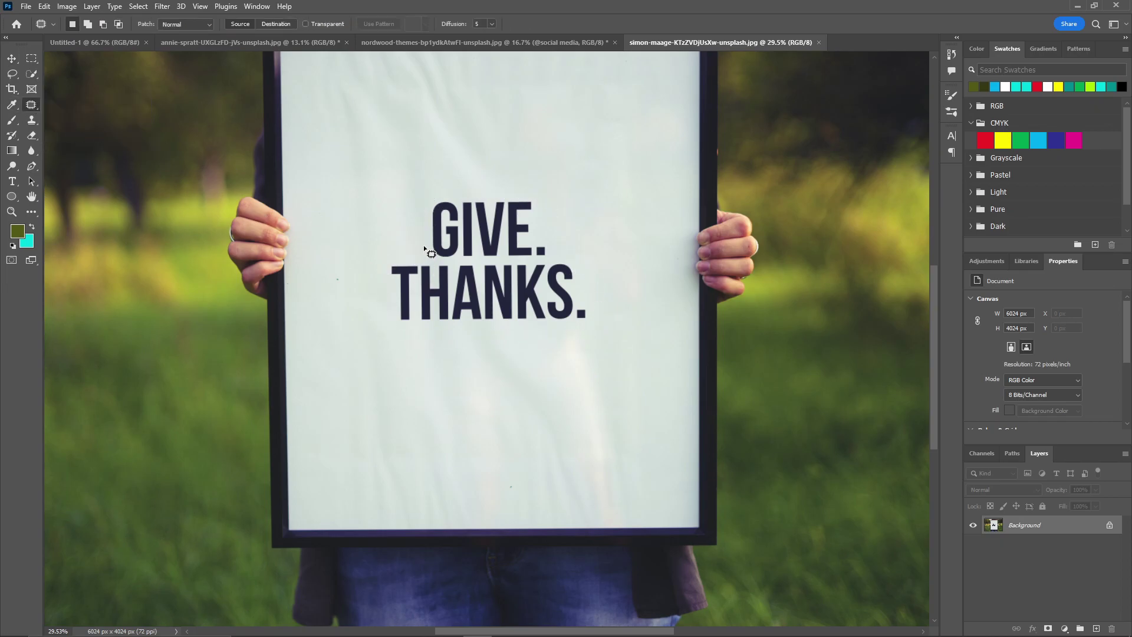
key(m)
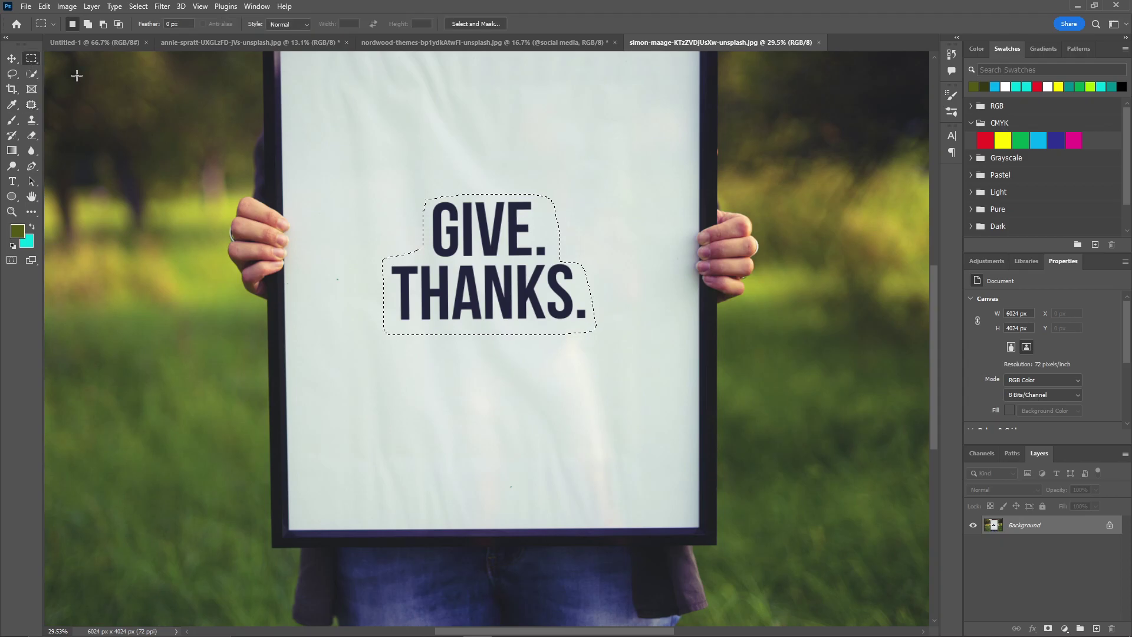
right_click(484, 276)
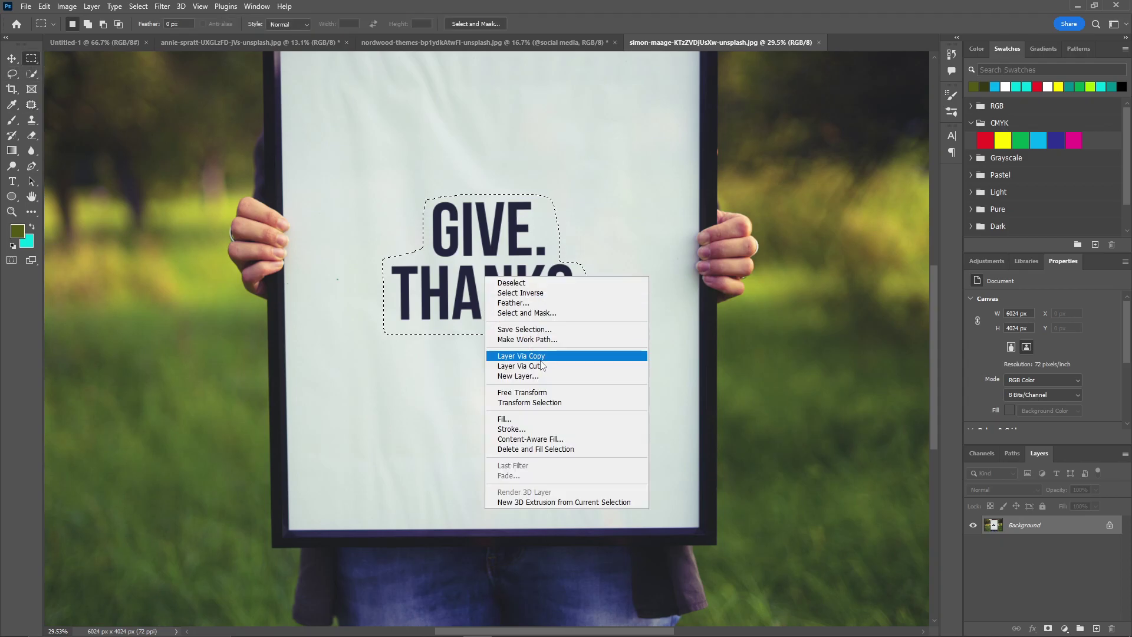
click(554, 439)
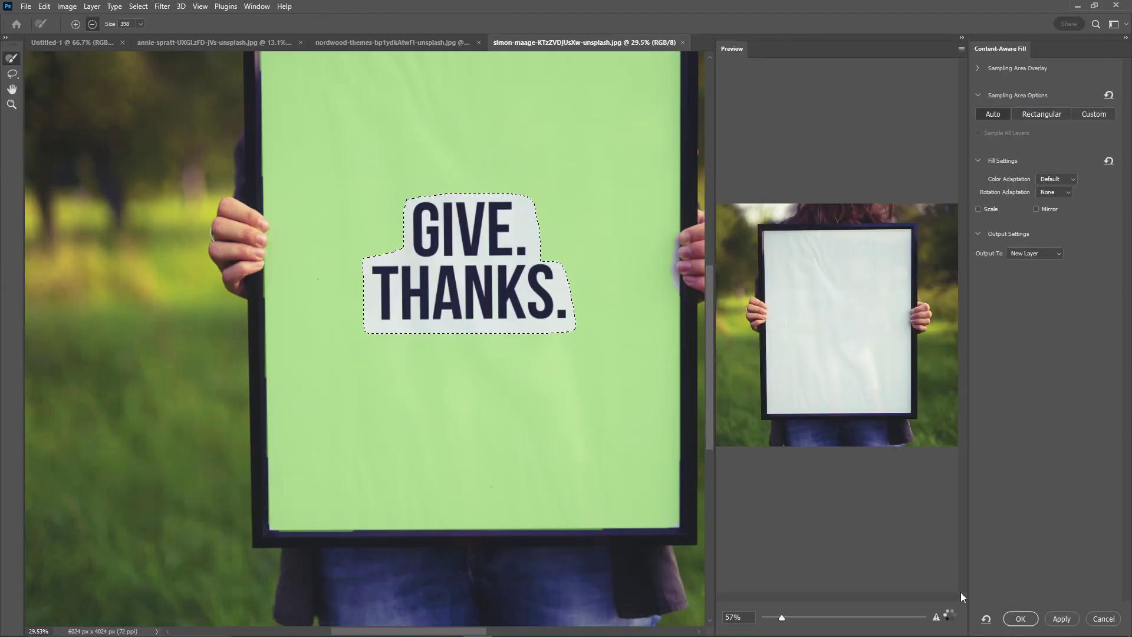
Step: Apply the Content-Aware Fill, deselect, and type 'THANK YOU' on the blank poster
click(1019, 619)
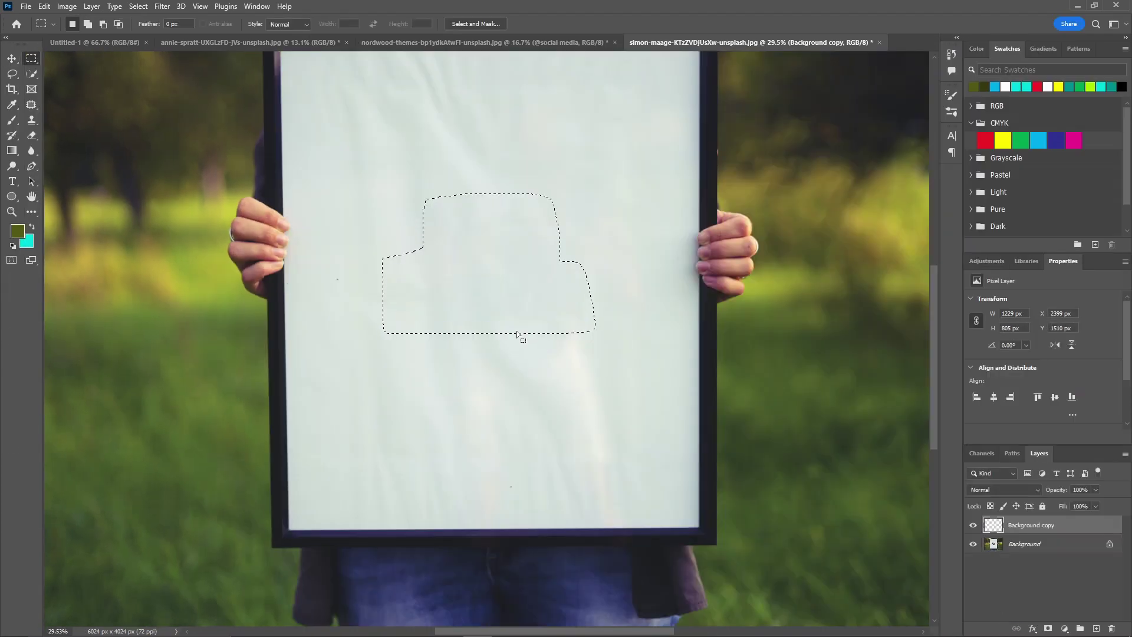
key(ctrl+d)
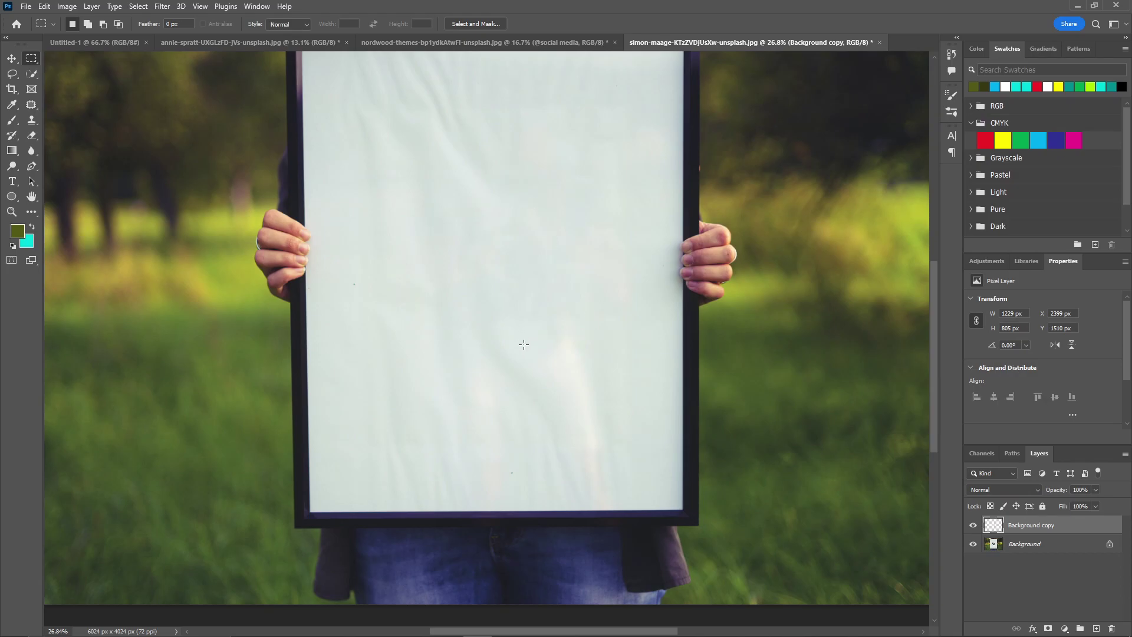
scroll(523, 345, down, 1)
key(t)
click(468, 286)
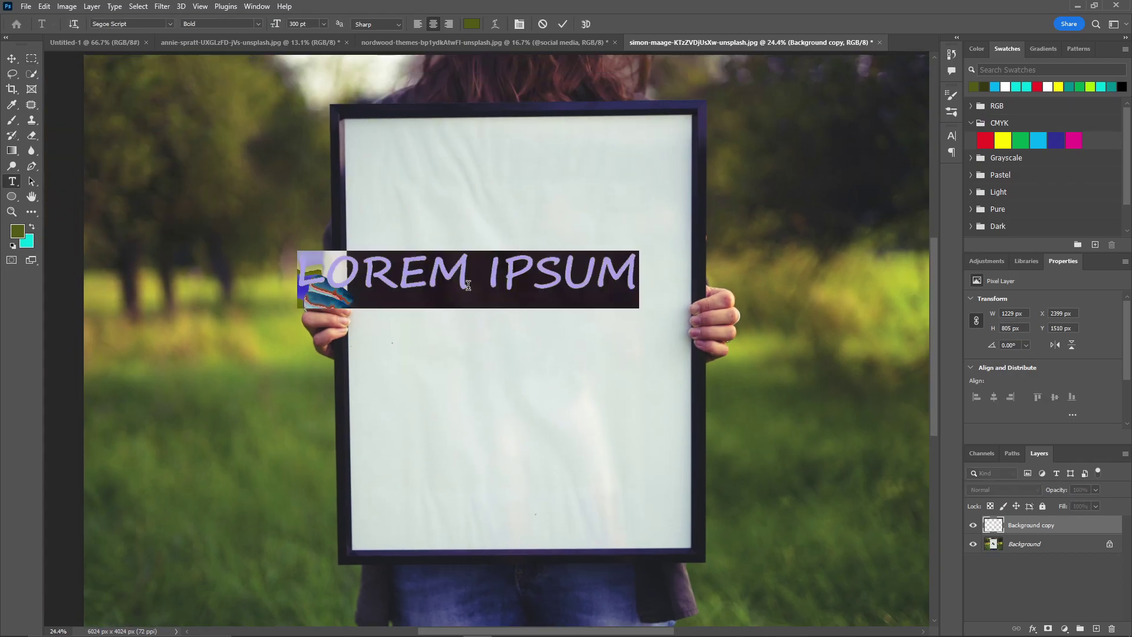
text(THANK)
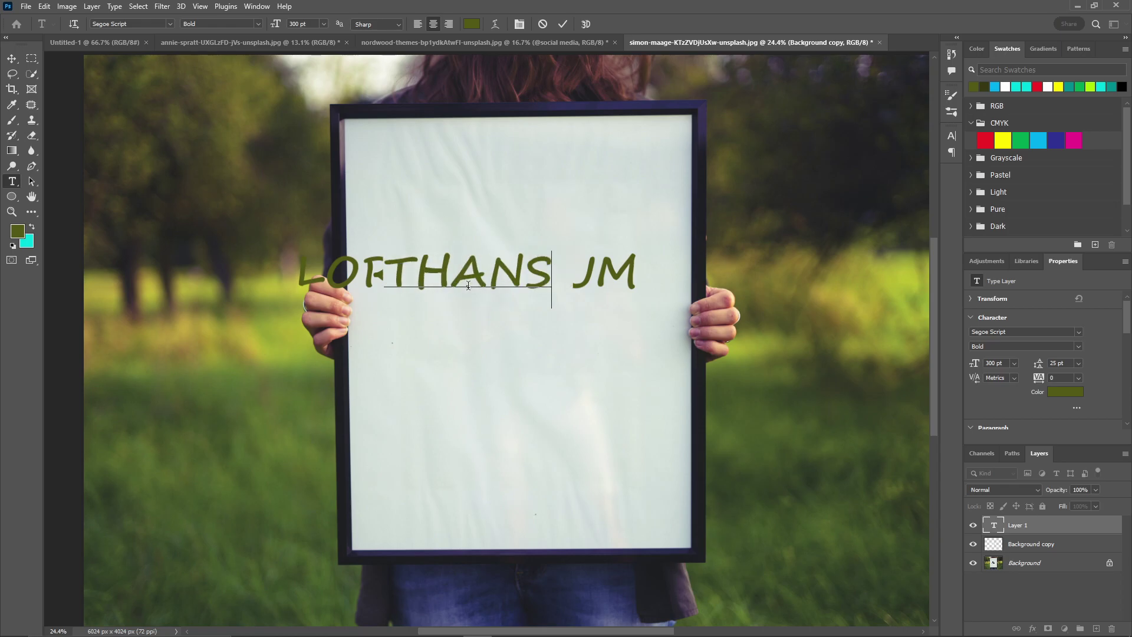
text( YOU)
key(ctrl+Return)
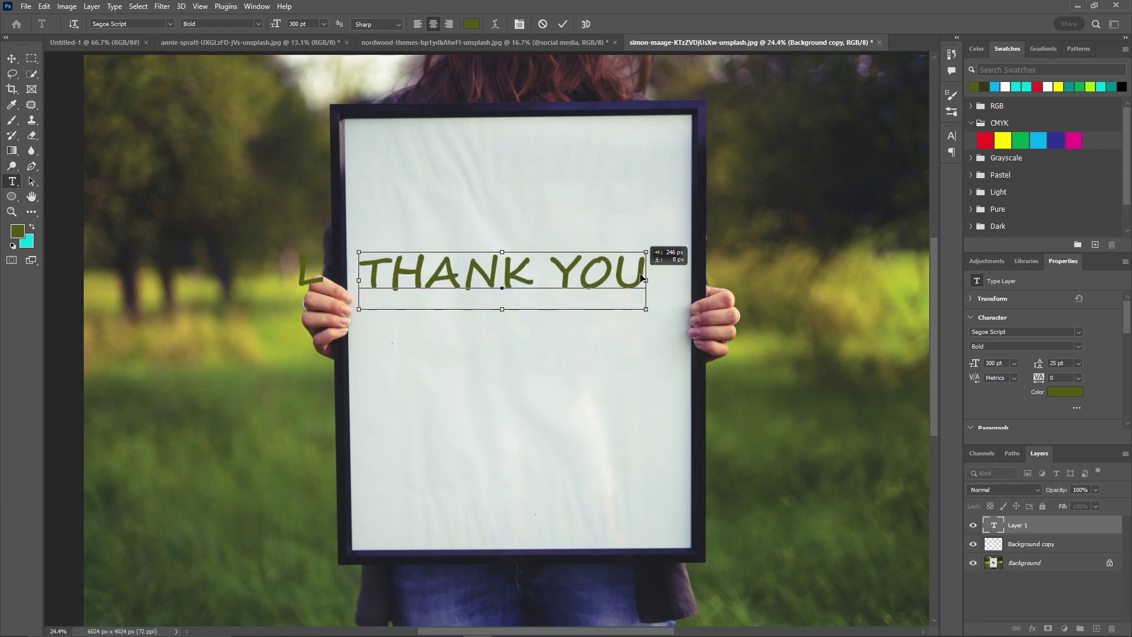
key(v)
Step: Set THANK YOU to Memorial Lane and add a 'FOR joining' text line below it
double_click(512, 285)
triple_click(519, 287)
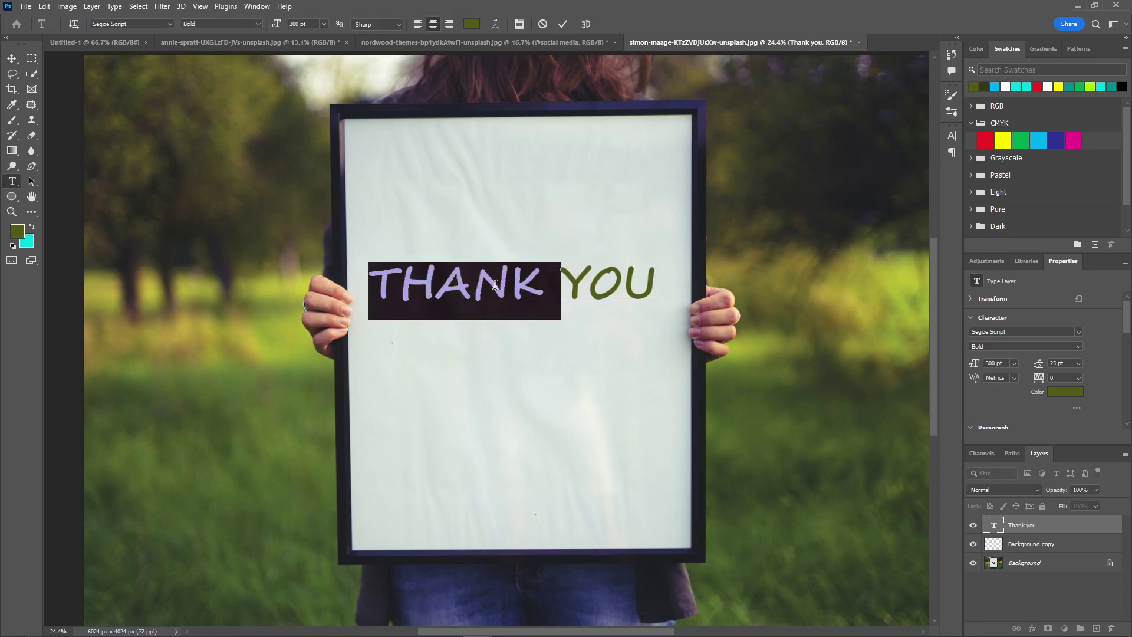
double_click(521, 287)
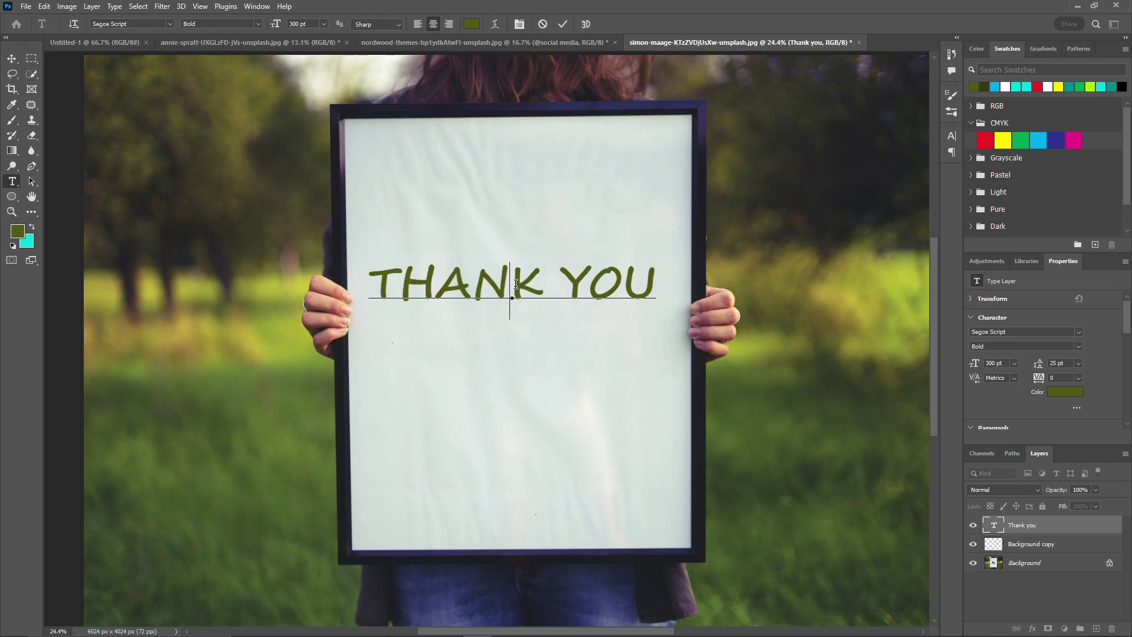
key(ctrl+a)
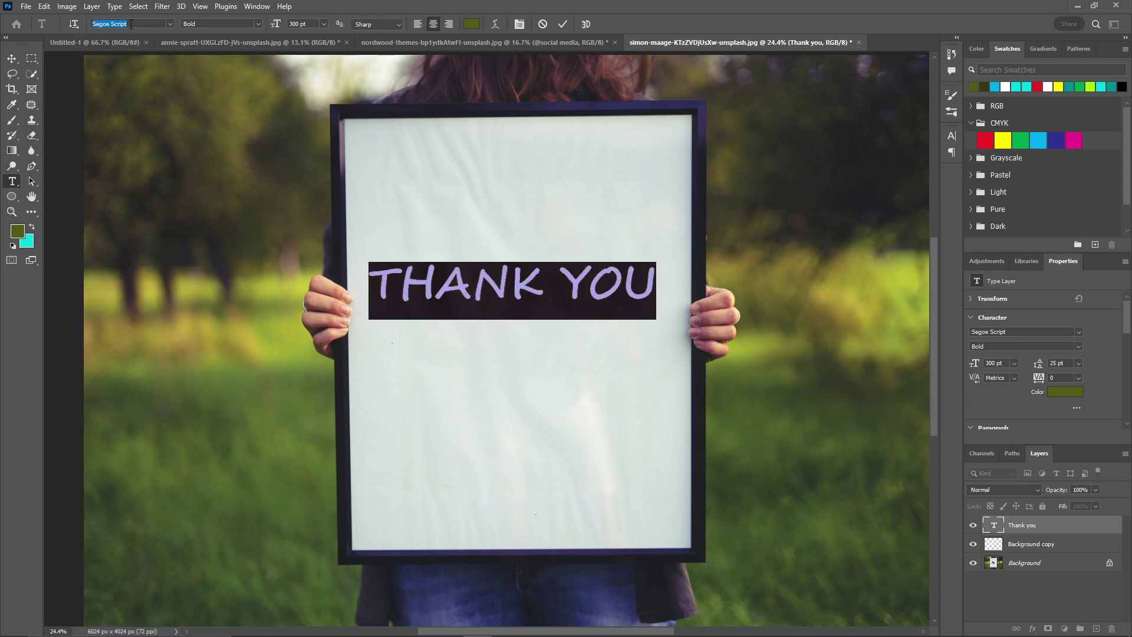
text(Memorial Lane)
click(534, 277)
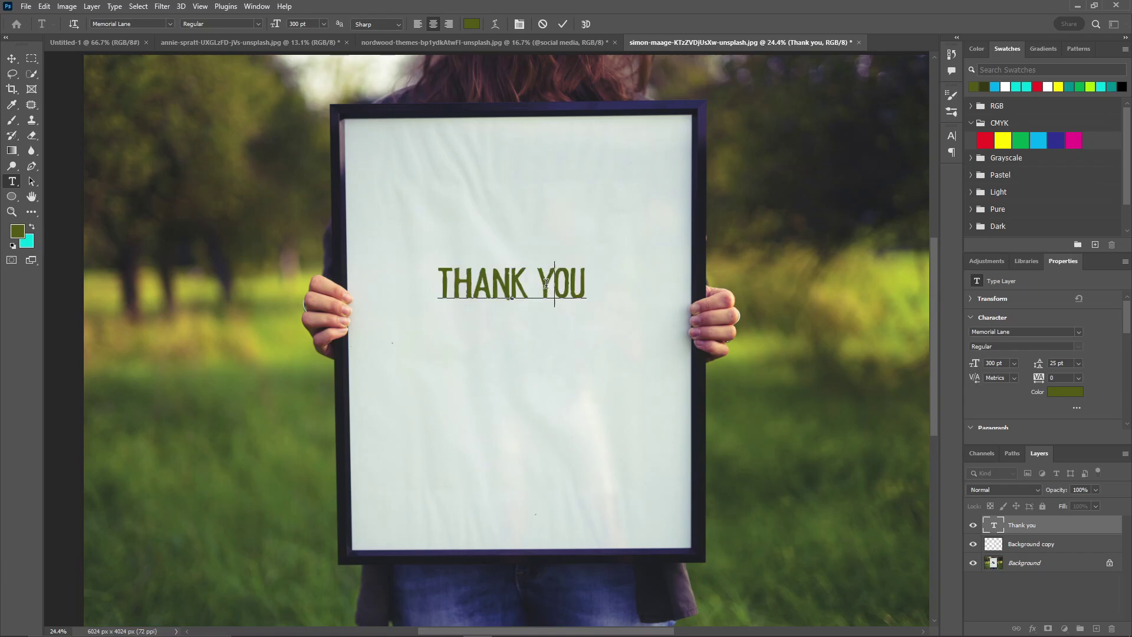
scroll(503, 287, down, 2)
click(562, 24)
click(505, 324)
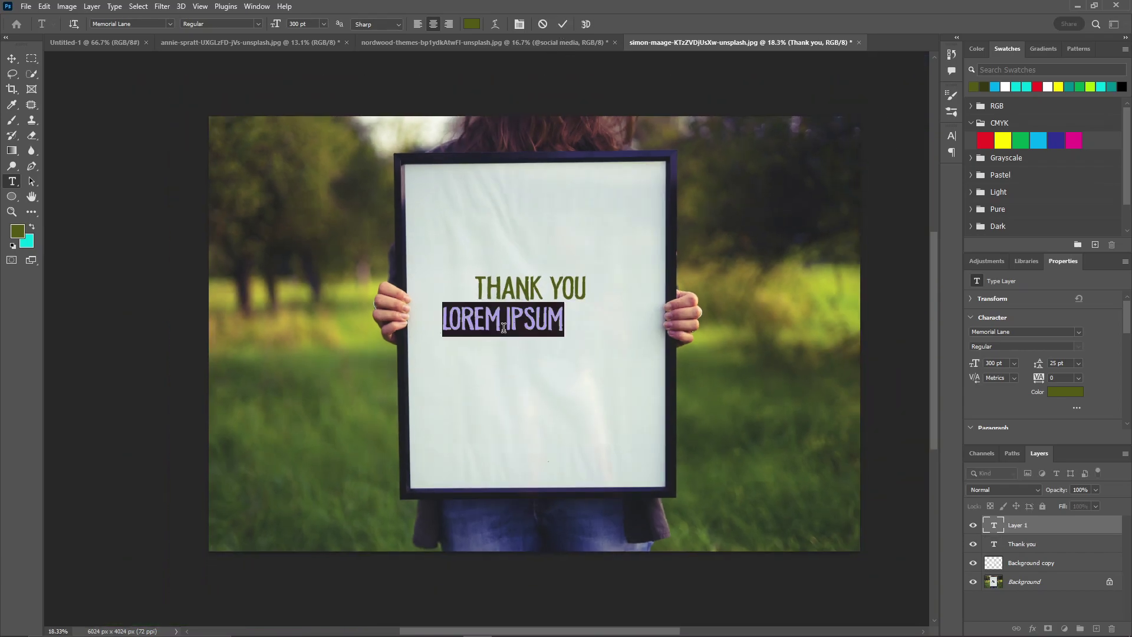
text(FOR joining)
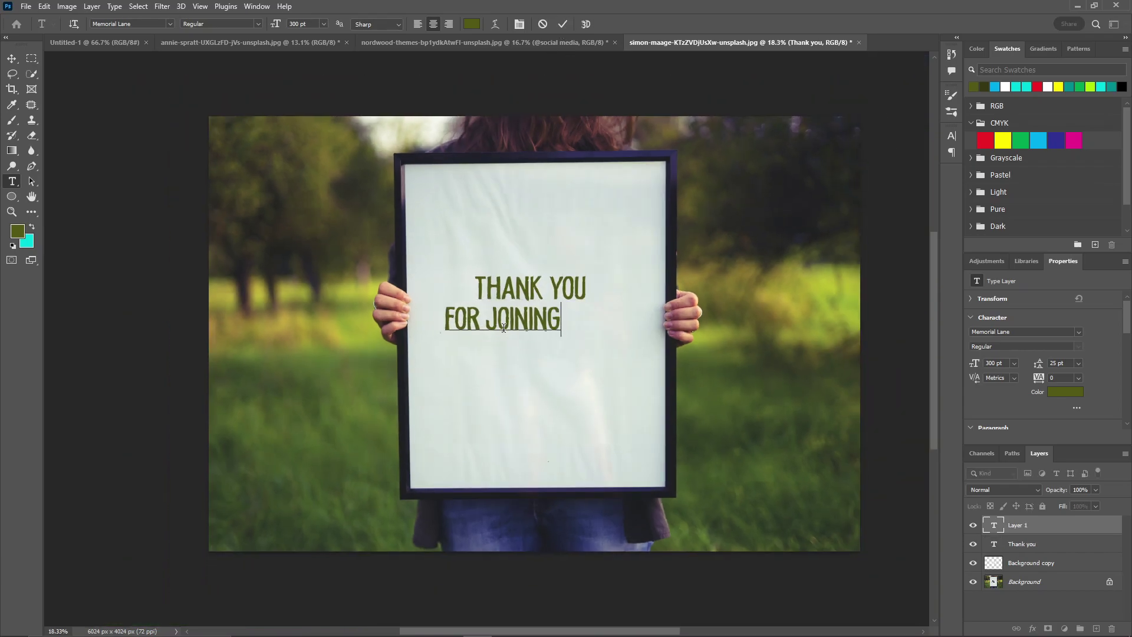
click(562, 24)
Step: Align the THANK YOU and FOR JOINING lines on each other and centre them on the poster
key(v)
key(shift+alt+bracketleft)
click(268, 24)
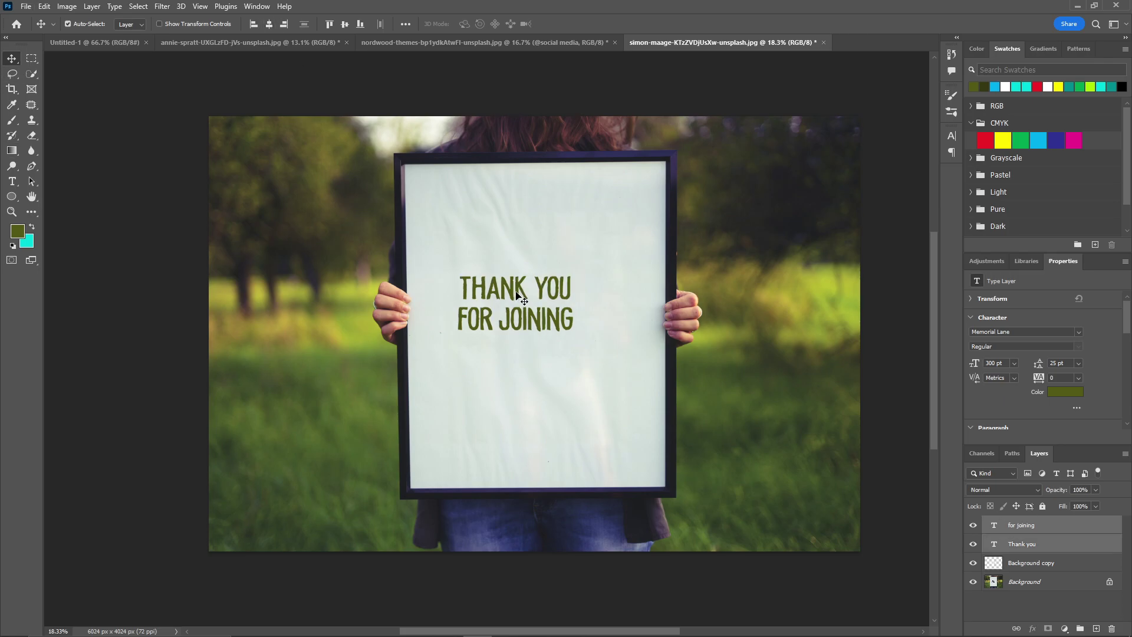
mouse_move(515, 291)
mouse_down()
mouse_move(534, 286)
mouse_move(534, 297)
mouse_up()
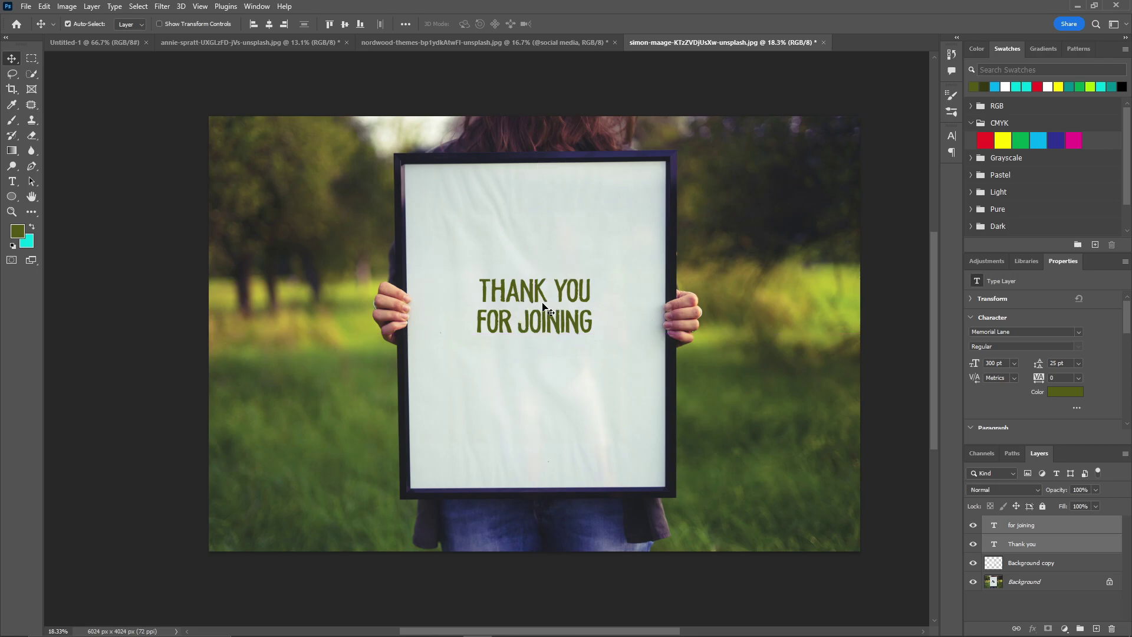
Step: Recolour both headline lines with the frame's dark navy, sampled with the Eyedropper
click(535, 302)
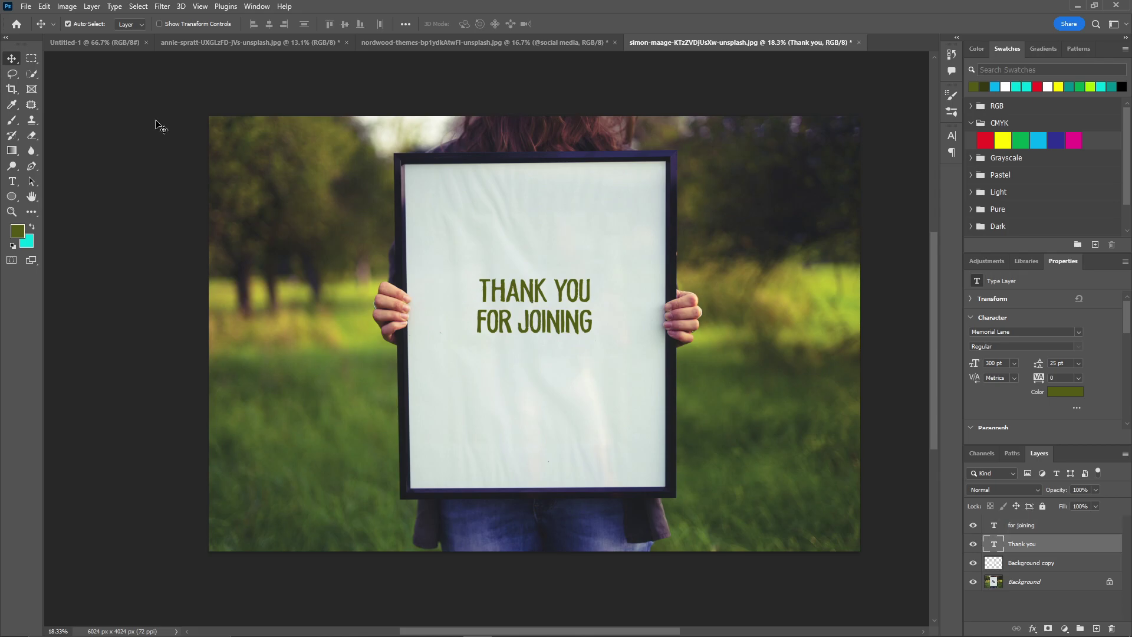
click(12, 104)
click(673, 164)
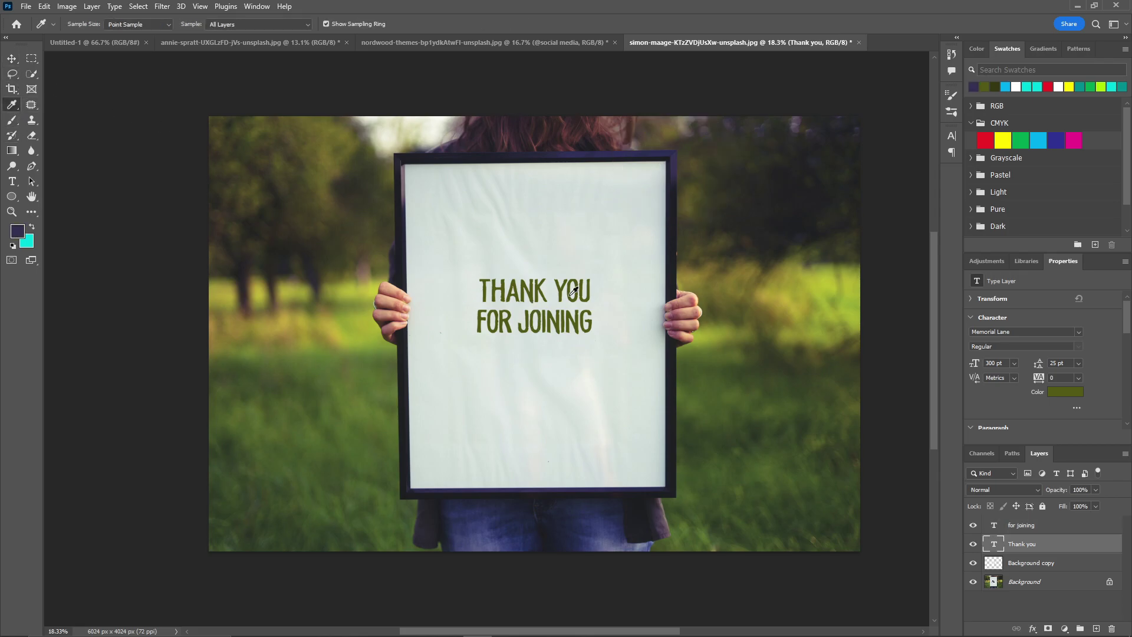
key(alt+BackSpace)
key(alt+bracketright)
key(alt+BackSpace)
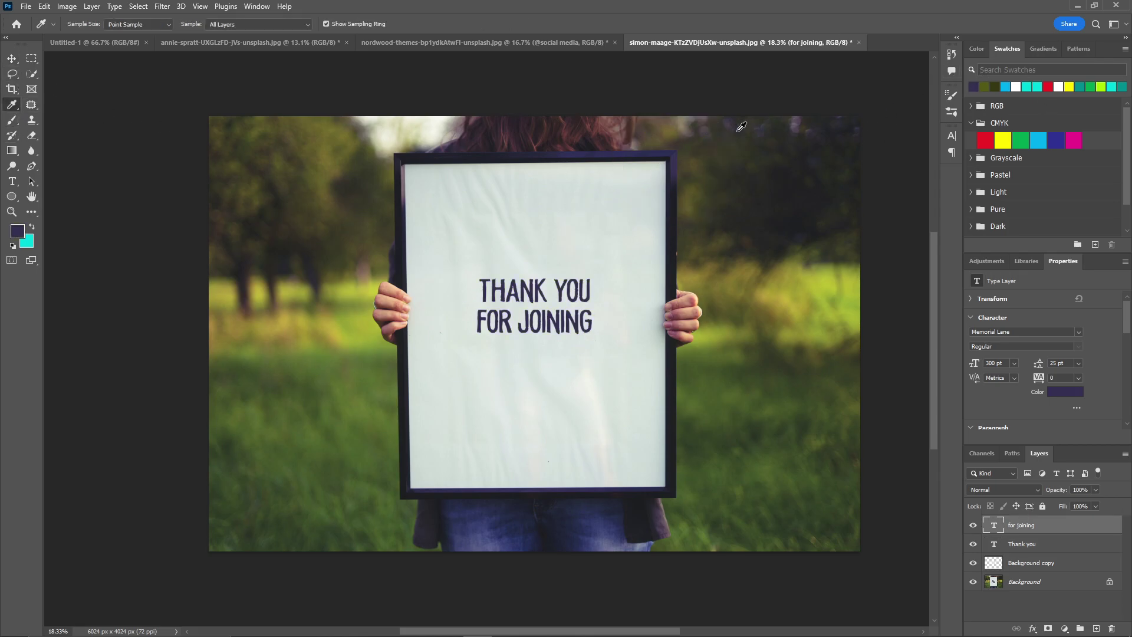
key(t)
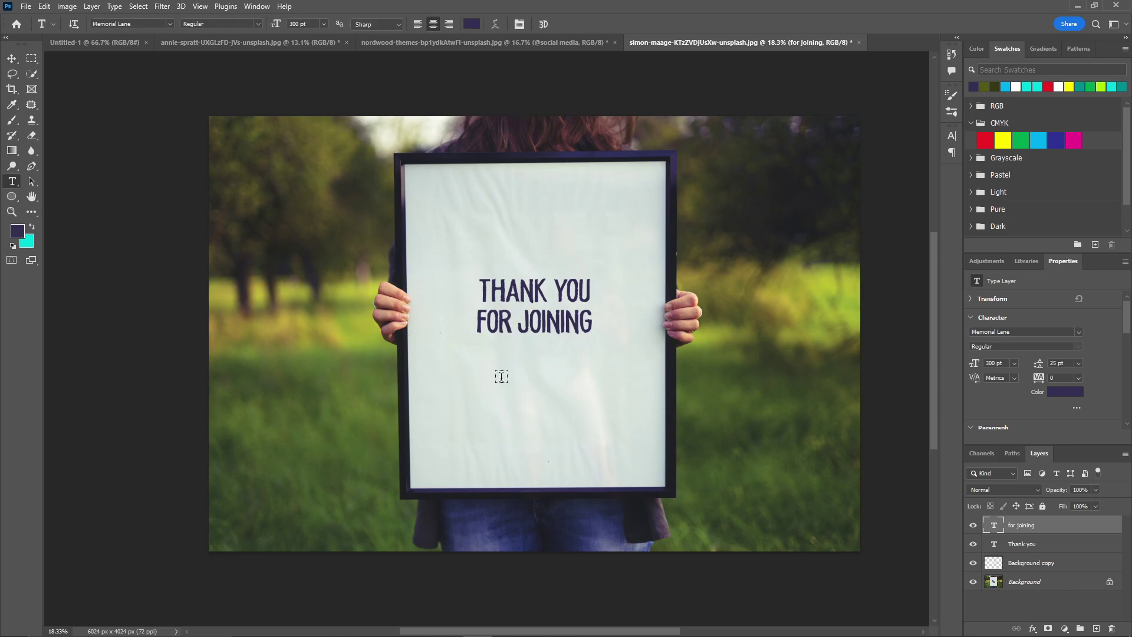
click(501, 377)
text(@)
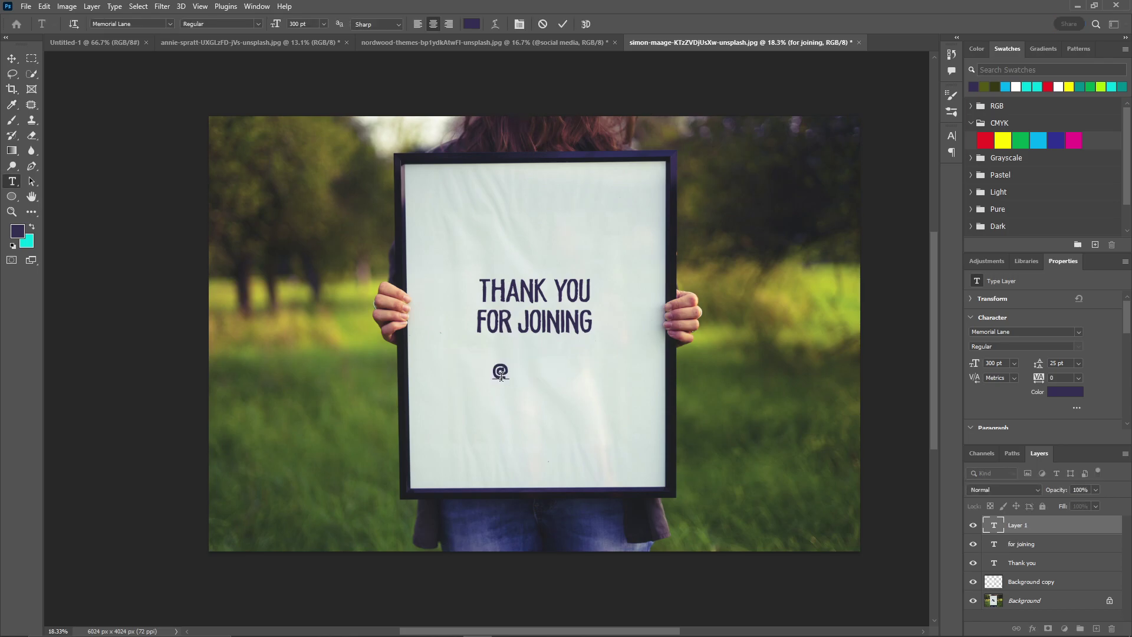
text(SOCAL MEDIA)
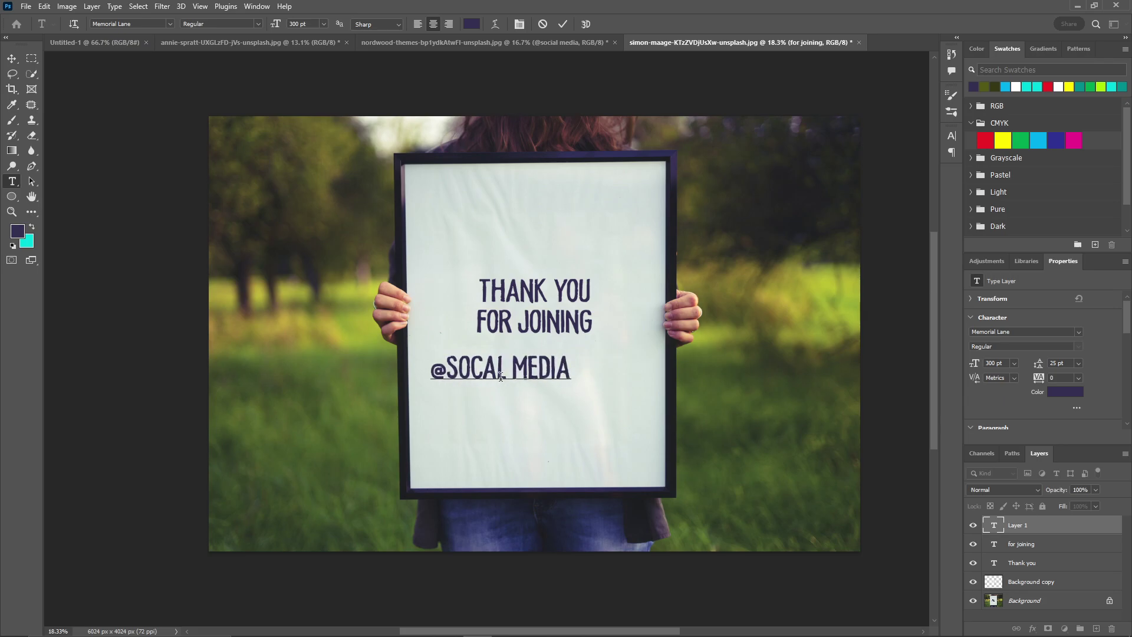
mouse_move(569, 354)
mouse_down()
mouse_move(507, 369)
mouse_move(590, 348)
mouse_move(548, 467)
mouse_move(582, 351)
mouse_up()
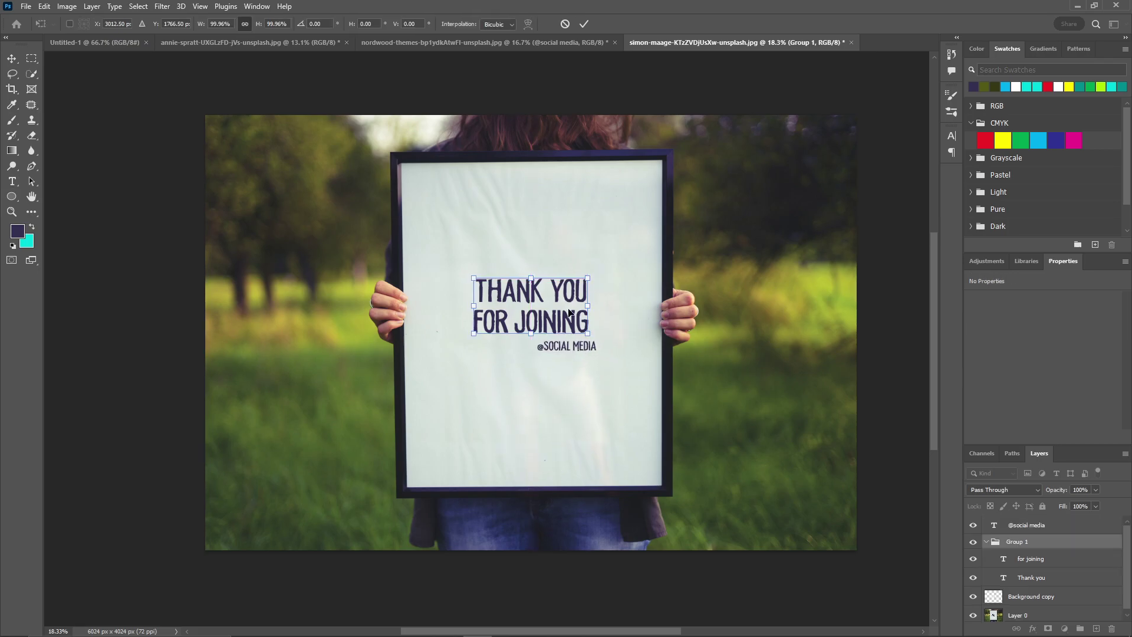
click(585, 28)
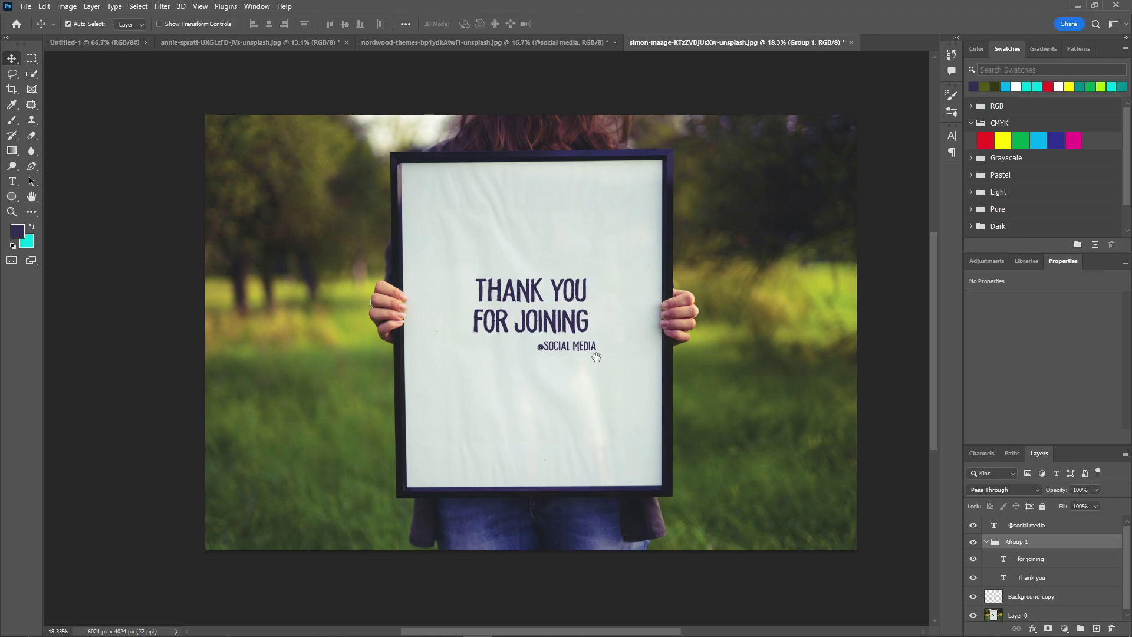